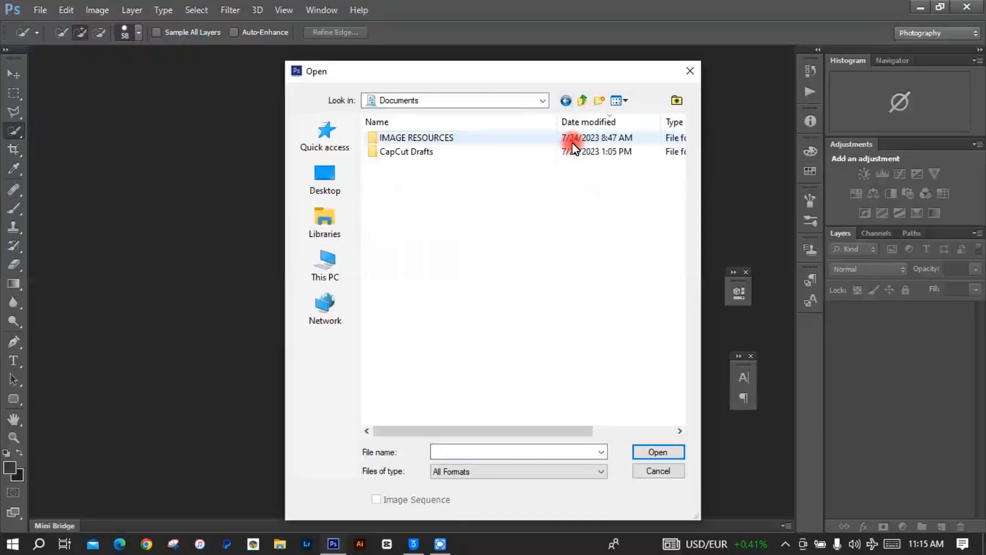
# Open the MODEL SIDE PROFILE image from the IMAGE RESOURCES folder and dock its floating window into the workspace.
pyautogui.doubleClick(467, 137)
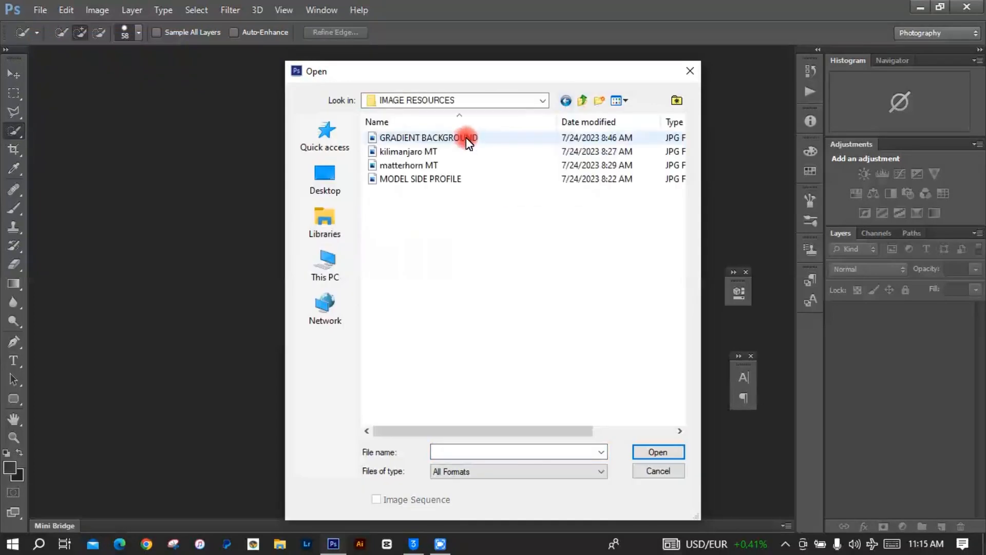
pyautogui.click(459, 179)
pyautogui.click(646, 453)
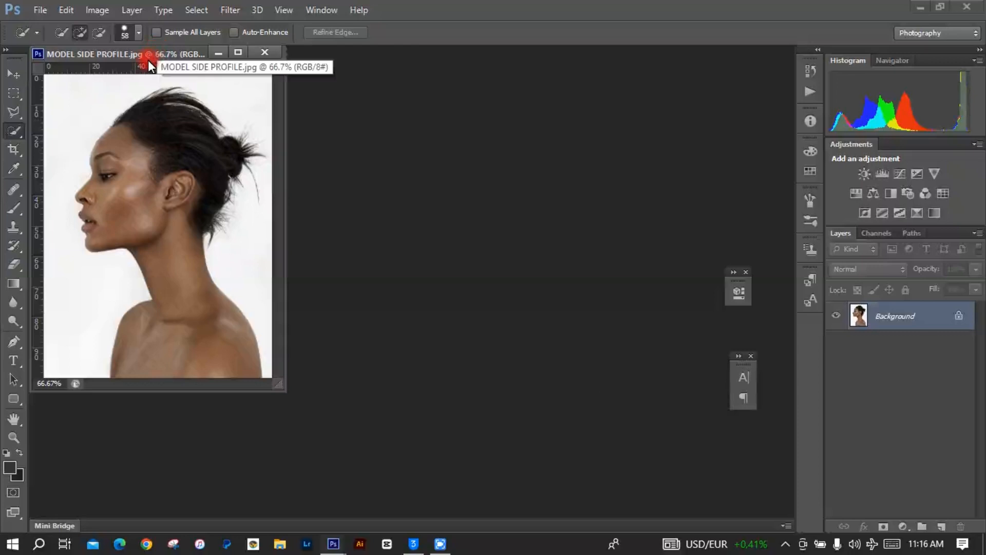
pyautogui.moveTo(154, 54); pyautogui.dragTo(286, 54)
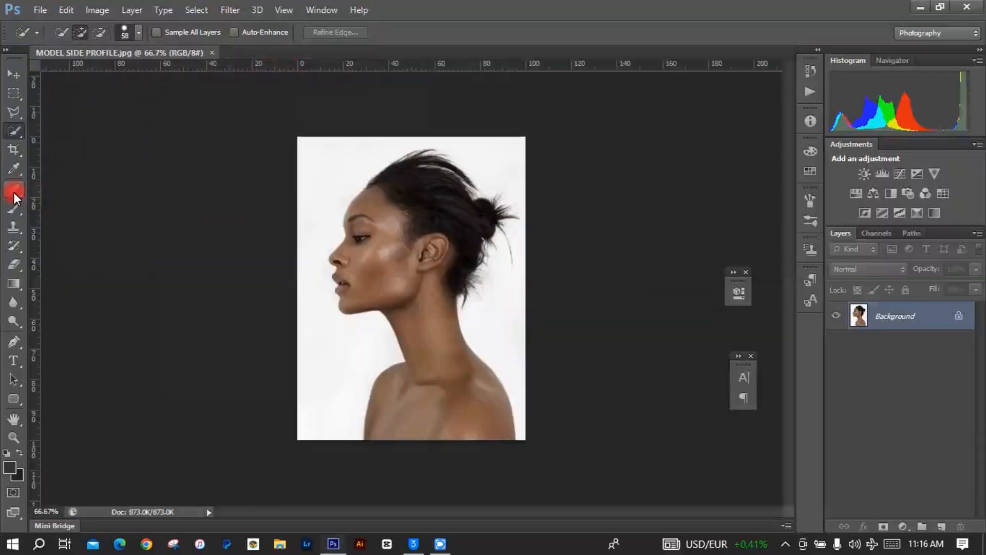
# Select the woman's head, hair, neck and shoulders with the Quick Selection tool, using a 28 px brush.
pyautogui.click(15, 437)
pyautogui.click(407, 342)
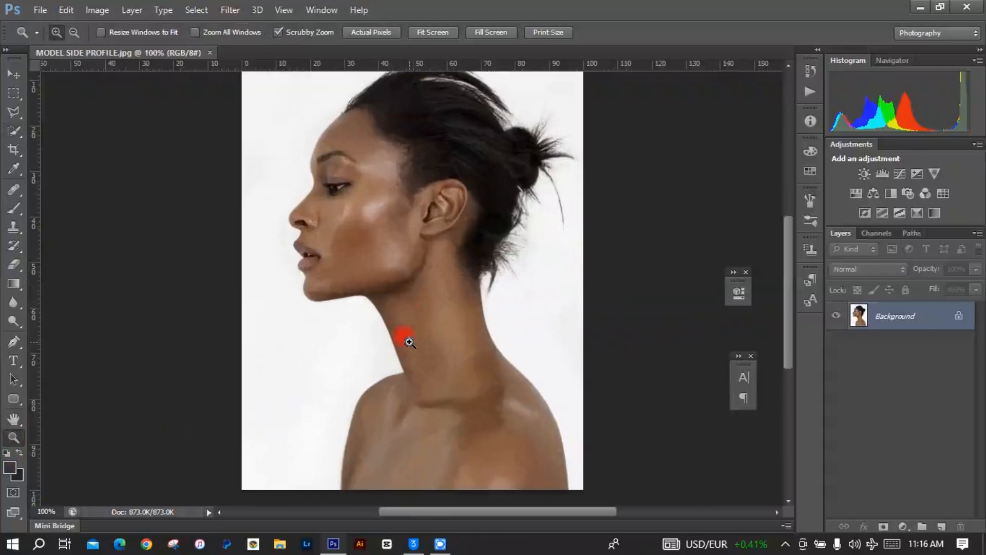
pyautogui.moveTo(791, 309); pyautogui.dragTo(791, 288)
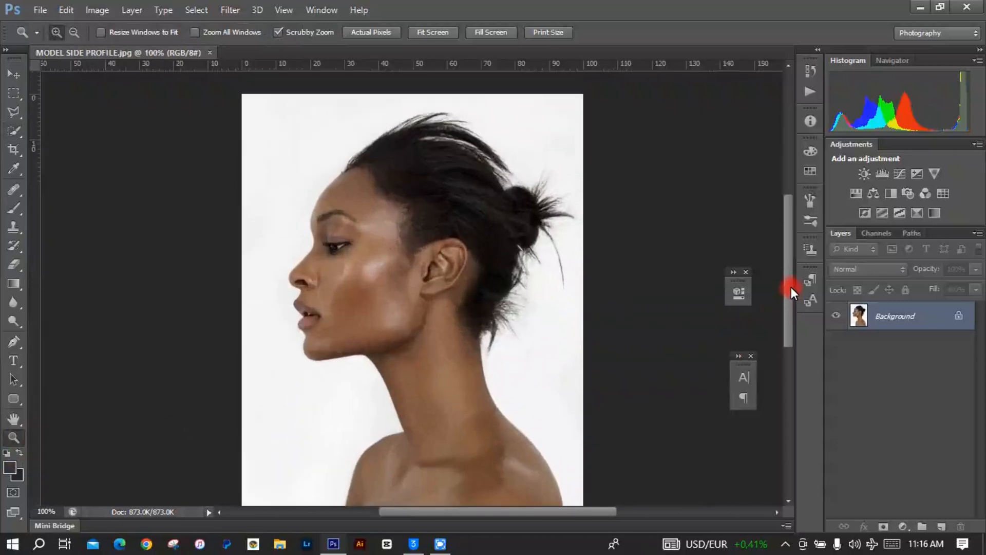
pyautogui.click(14, 136)
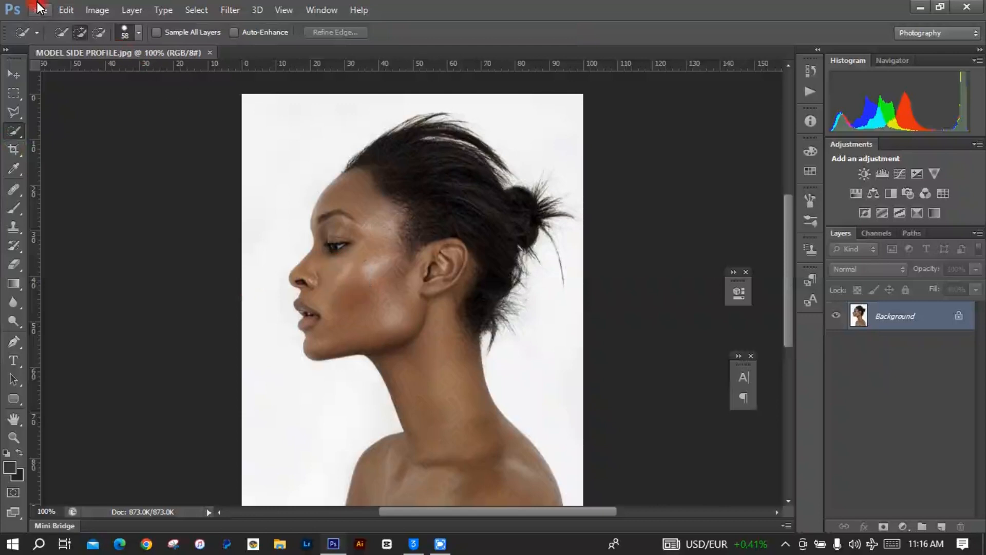
pyautogui.click(138, 31)
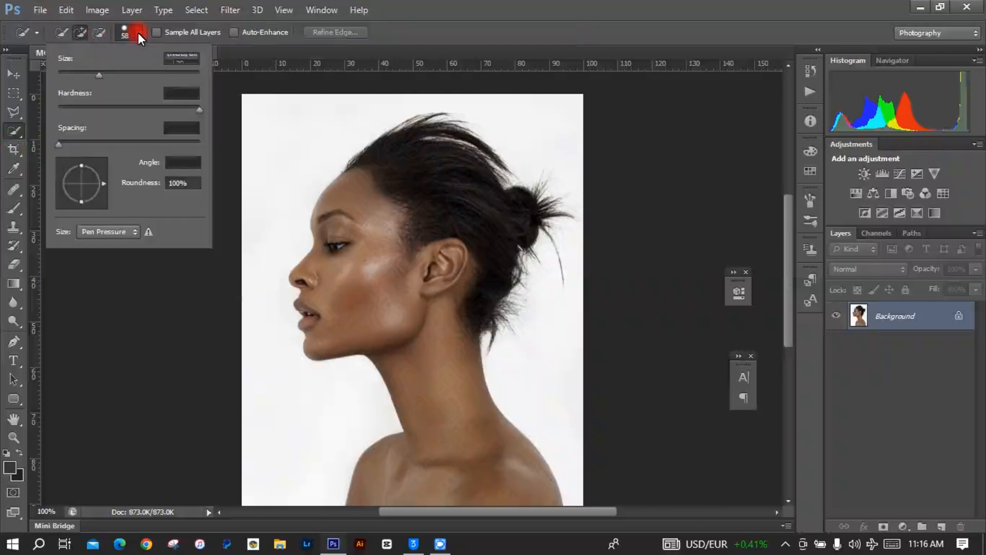
pyautogui.moveTo(85, 75); pyautogui.dragTo(77, 72)
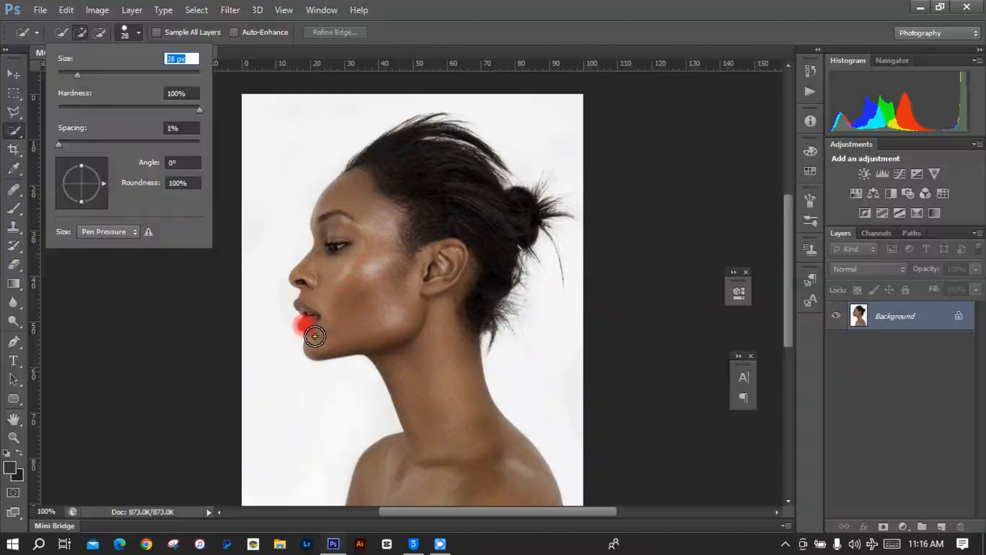
pyautogui.click(318, 342)
pyautogui.moveTo(317, 342)
pyautogui.mouseDown()
pyautogui.moveTo(337, 324)
pyautogui.moveTo(318, 288)
pyautogui.mouseUp()
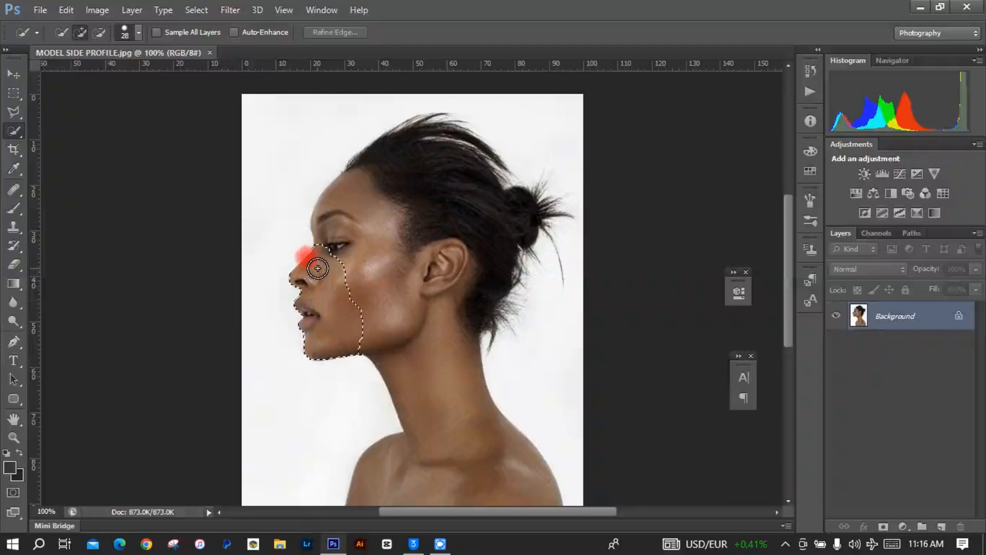
pyautogui.moveTo(341, 239)
pyautogui.mouseDown()
pyautogui.moveTo(350, 185)
pyautogui.moveTo(396, 176)
pyautogui.moveTo(401, 159)
pyautogui.moveTo(427, 169)
pyautogui.moveTo(445, 198)
pyautogui.mouseUp()
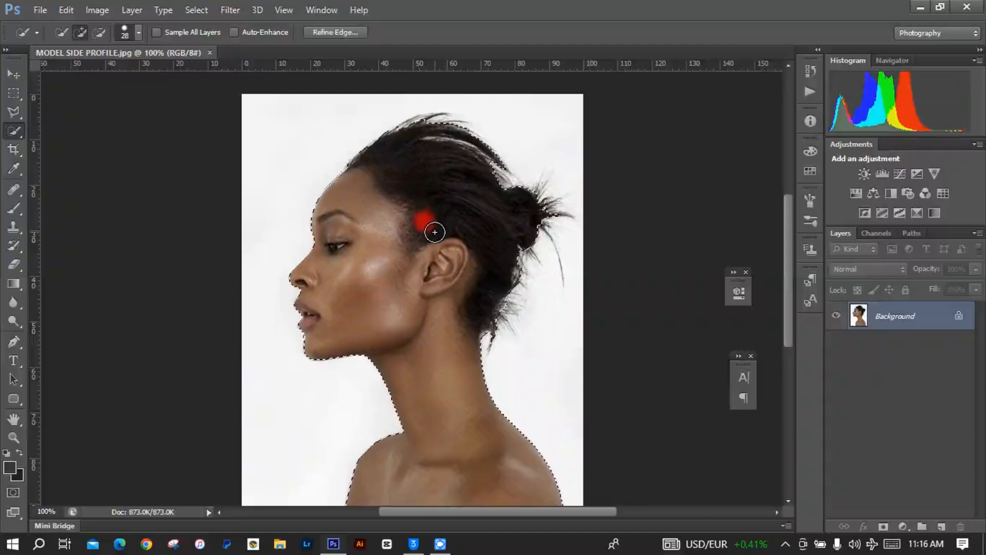
# Feather the selection around the woman with a radius of 0.5 pixels.
pyautogui.rightClick(439, 247)
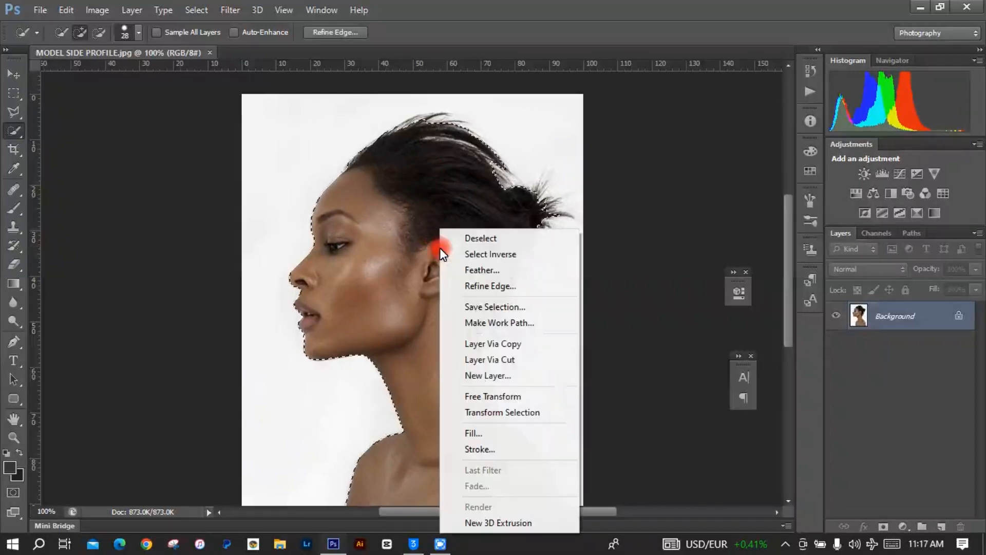
pyautogui.click(474, 273)
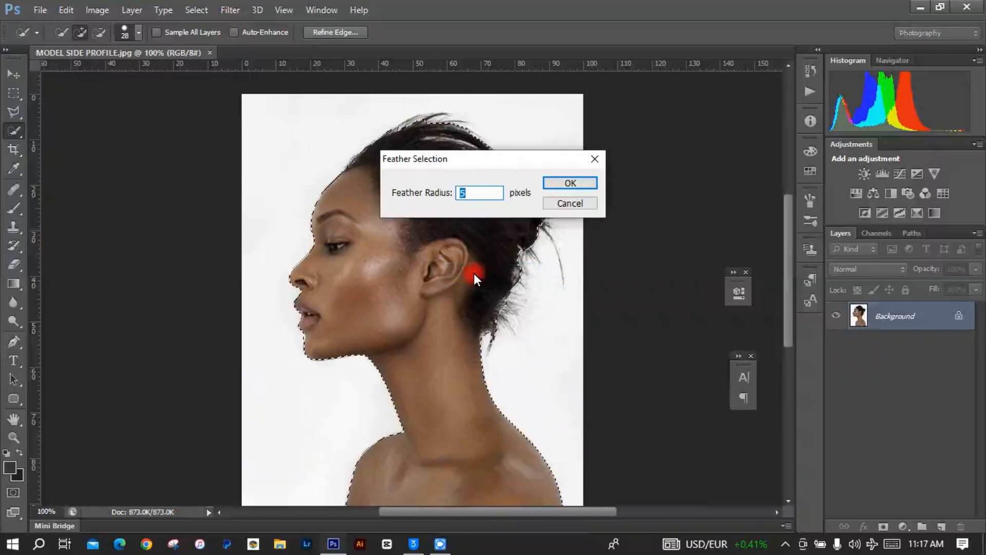
pyautogui.click(485, 198)
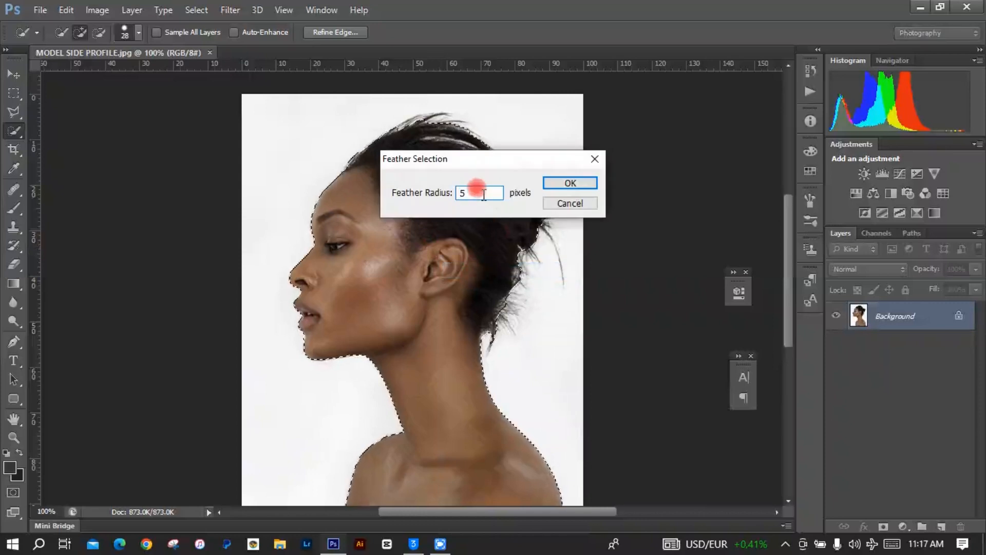
pyautogui.press('BackSpace')
pyautogui.write('0.')
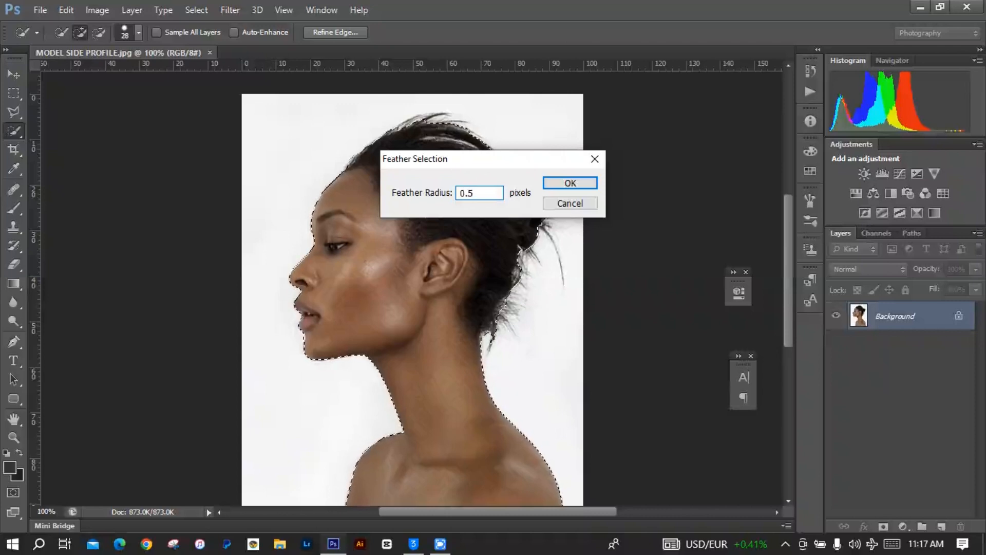
pyautogui.click(565, 181)
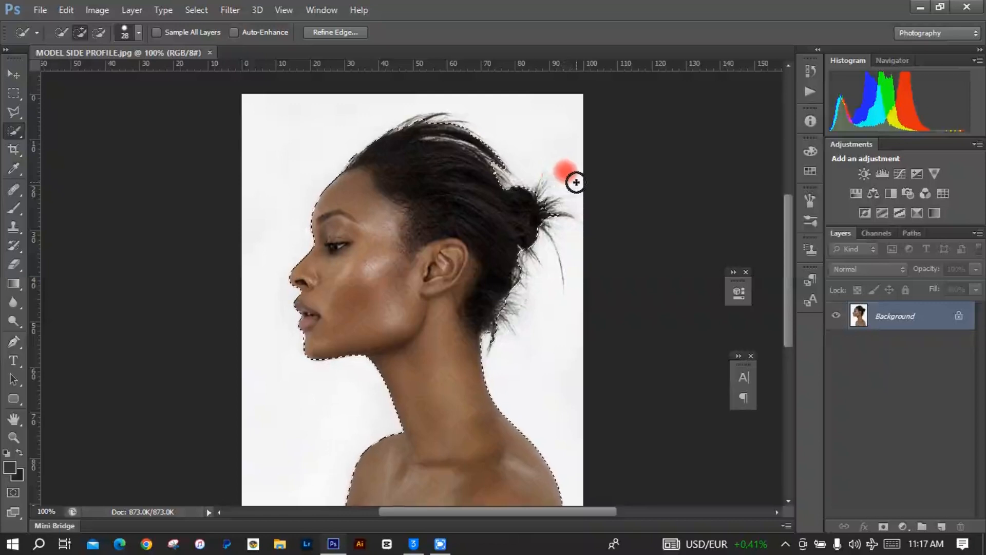
# Copy the selected woman to a new layer named MODEL and delete the original Background layer.
pyautogui.moveTo(908, 318); pyautogui.dragTo(906, 319)
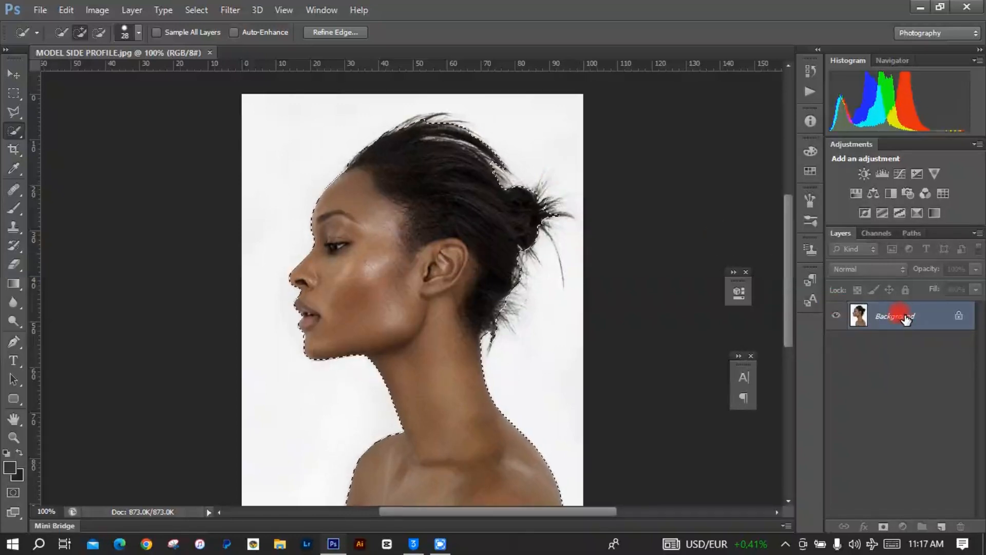
pyautogui.hotkey('ctrl', 'j')
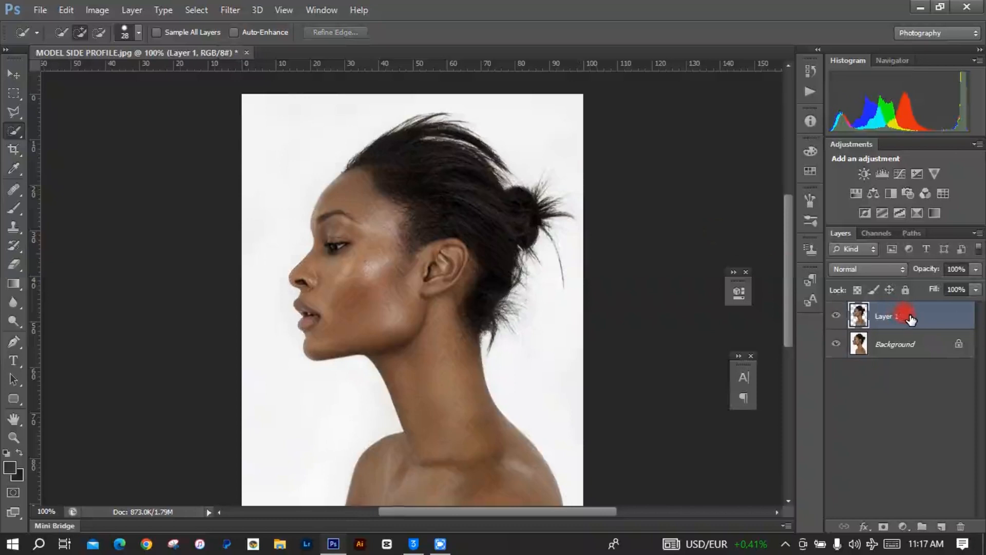
pyautogui.doubleClick(898, 316)
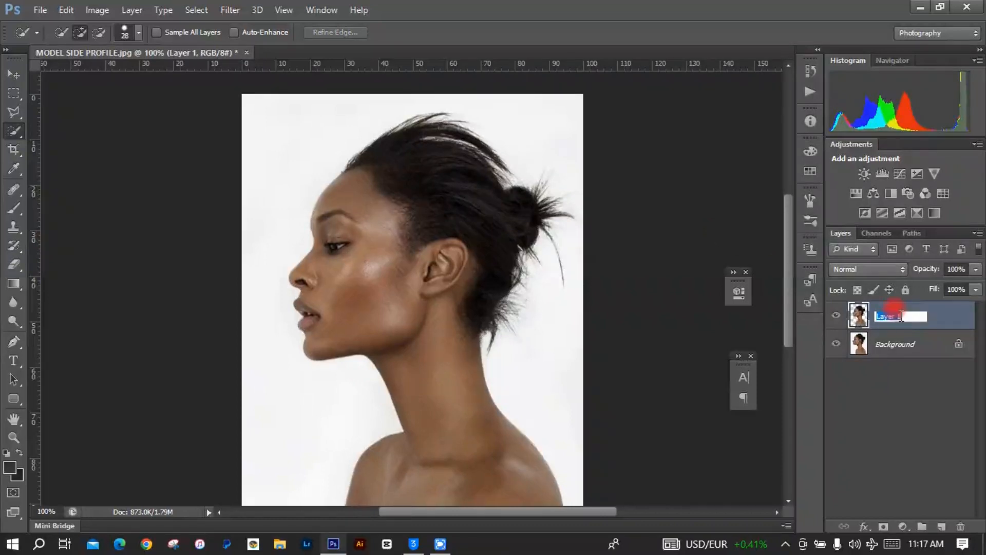
pyautogui.press('BackSpace')
pyautogui.press('Return')
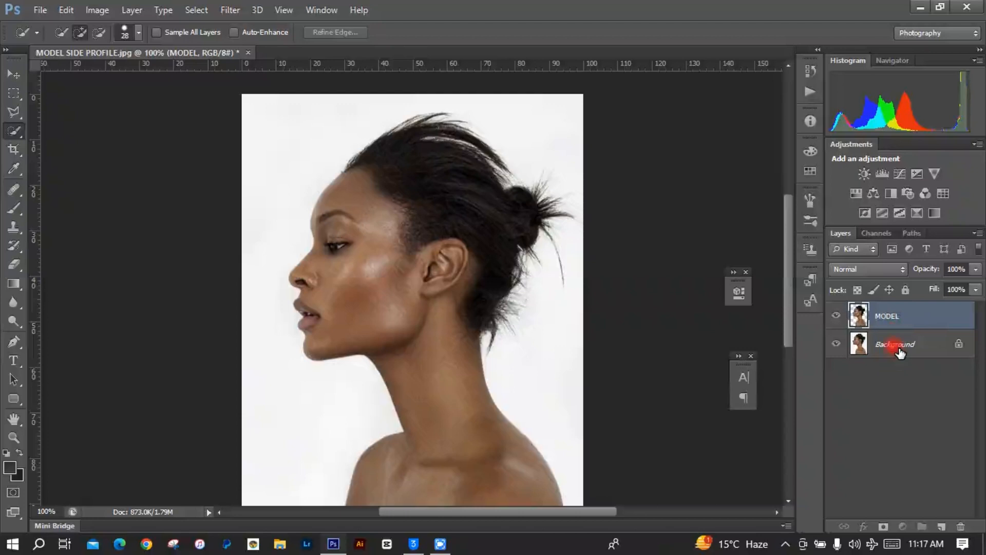
pyautogui.moveTo(900, 351); pyautogui.dragTo(960, 526)
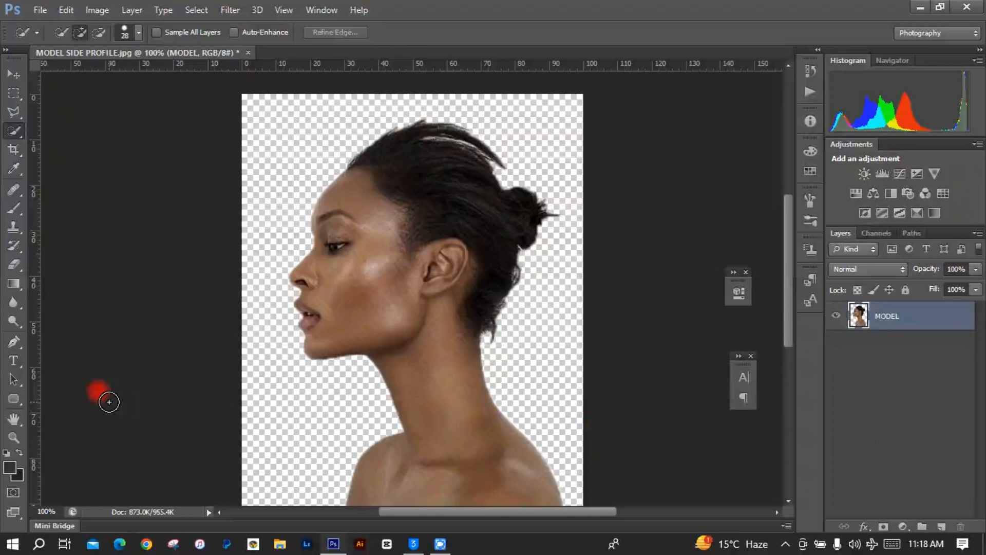
# Enlarge the canvas with the Crop tool, adding wide empty space on both sides of the woman and a little above her head.
pyautogui.click(17, 151)
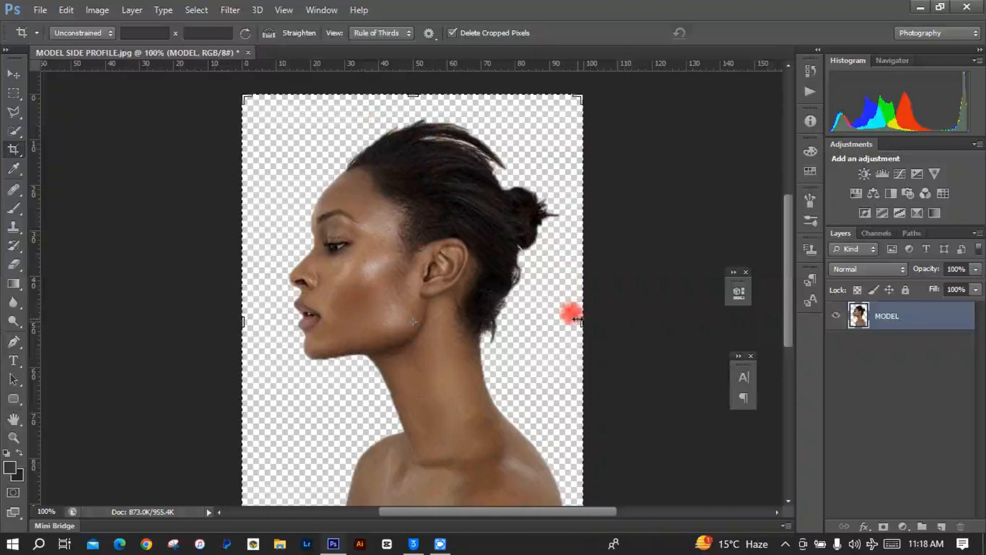
pyautogui.moveTo(580, 319); pyautogui.dragTo(611, 319)
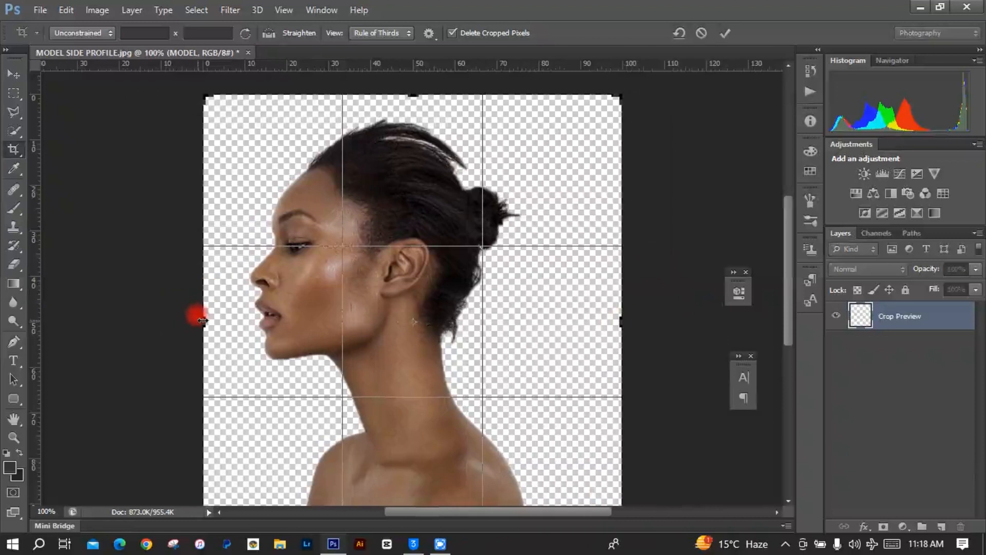
pyautogui.moveTo(207, 323); pyautogui.dragTo(186, 326)
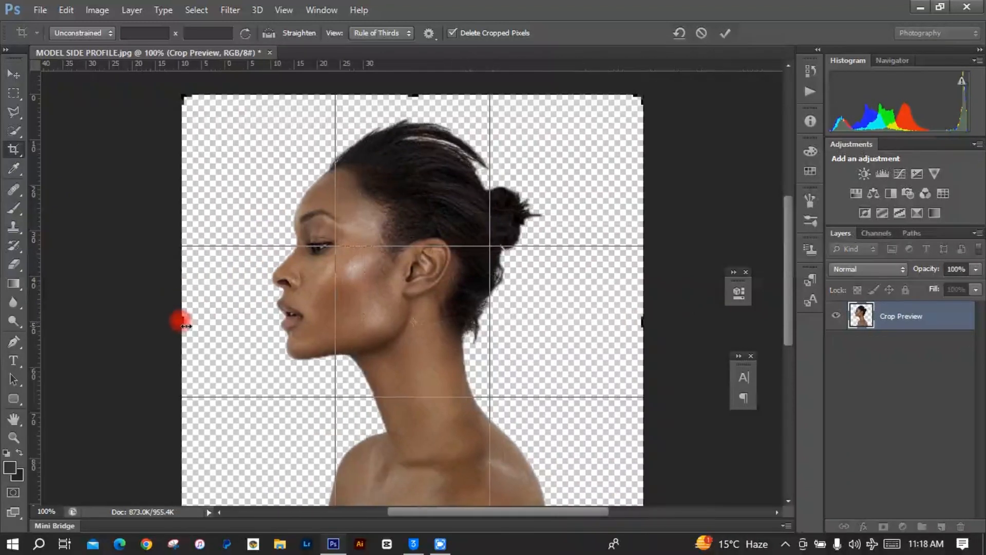
pyautogui.moveTo(642, 322); pyautogui.dragTo(692, 323)
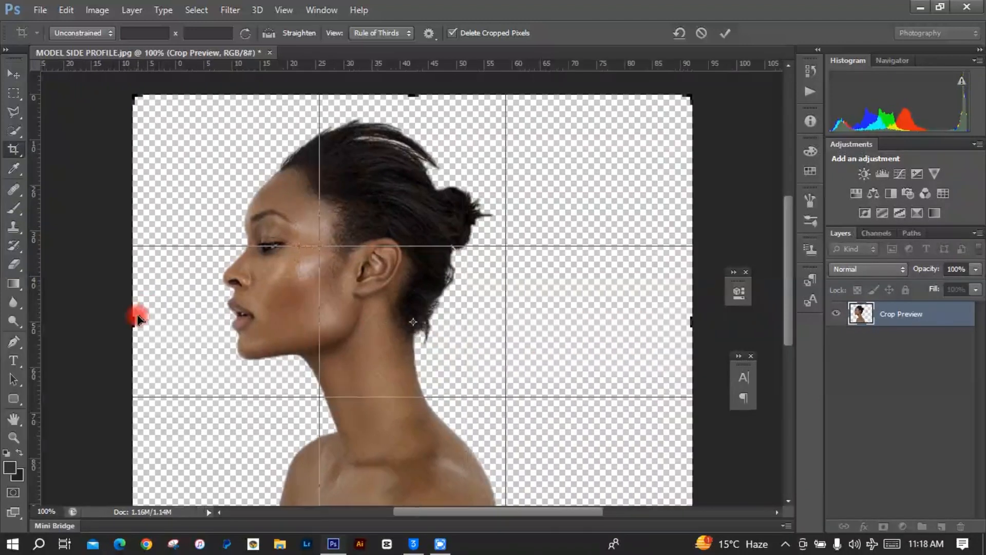
pyautogui.moveTo(133, 321); pyautogui.dragTo(105, 324)
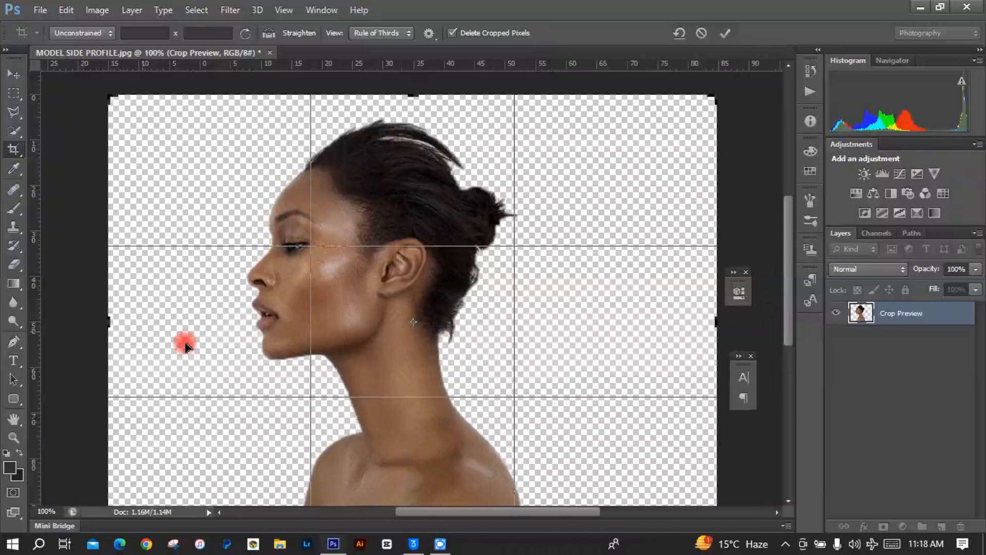
pyautogui.moveTo(715, 323); pyautogui.dragTo(689, 319)
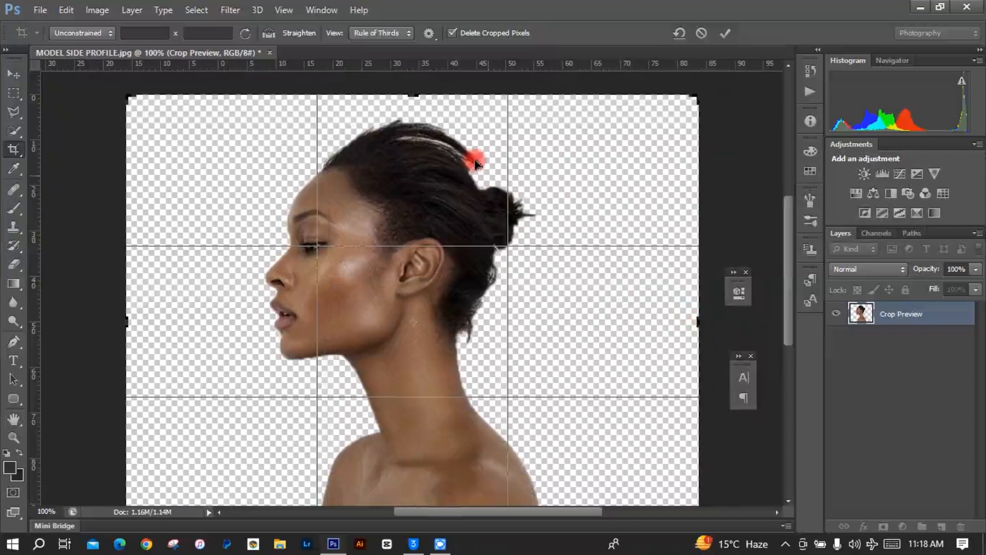
pyautogui.moveTo(424, 109); pyautogui.dragTo(412, 88)
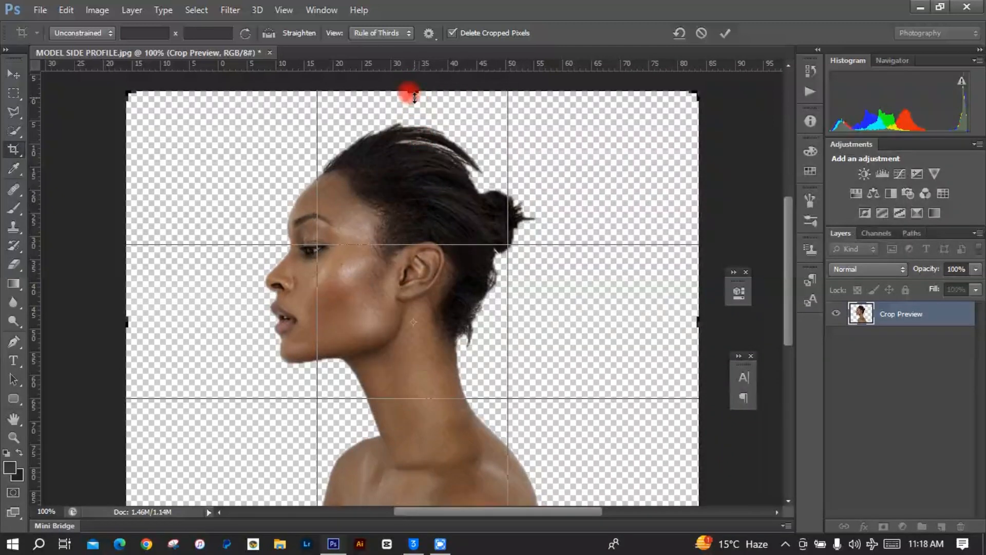
pyautogui.moveTo(414, 91); pyautogui.dragTo(414, 86)
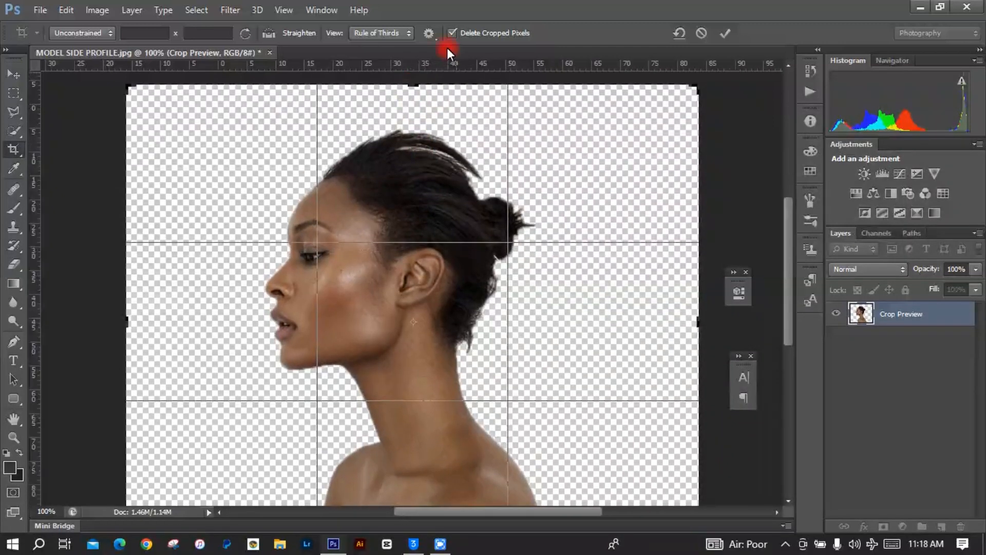
pyautogui.click(728, 32)
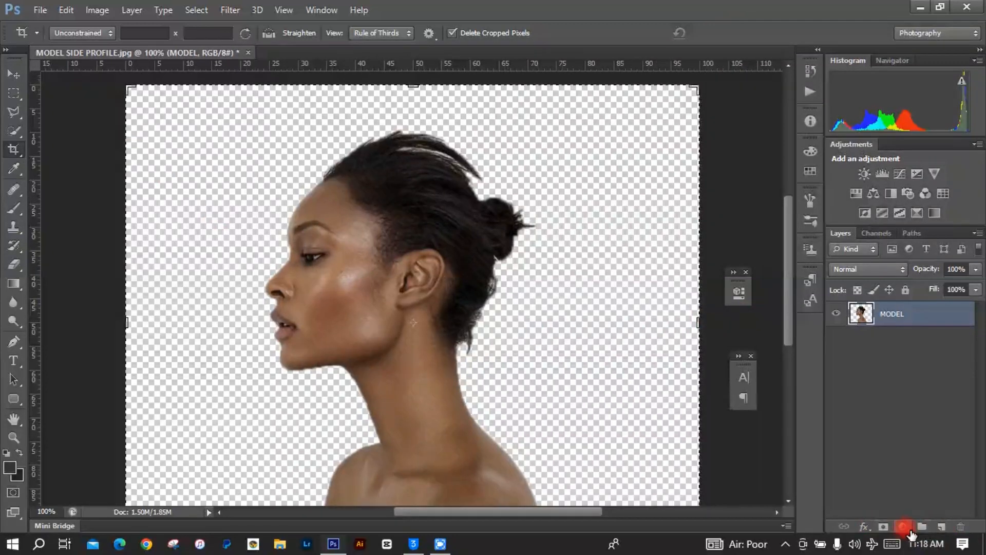
# Add a Solid Color fill layer in near-white with 2% saturation and 98% brightness, and place it beneath the MODEL layer.
pyautogui.click(905, 528)
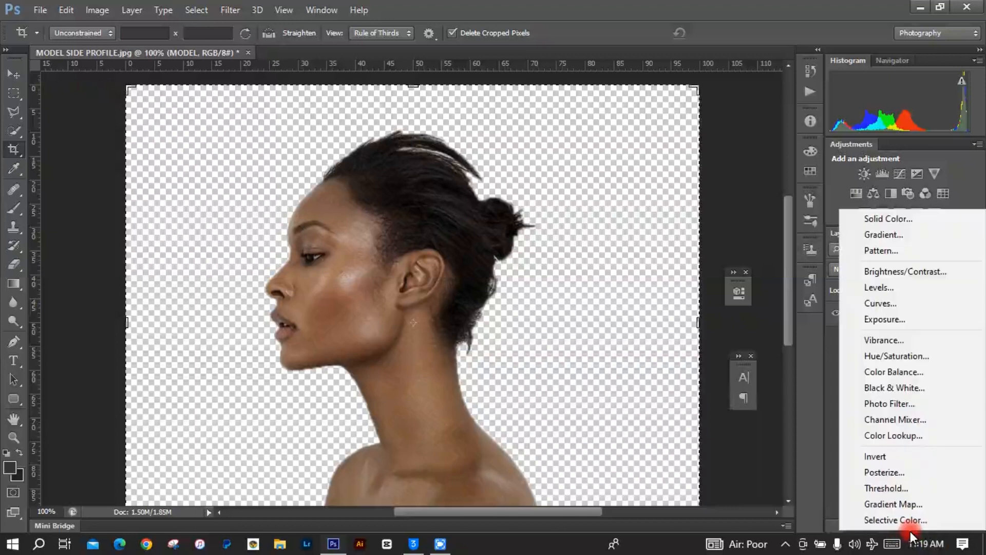
pyautogui.click(911, 223)
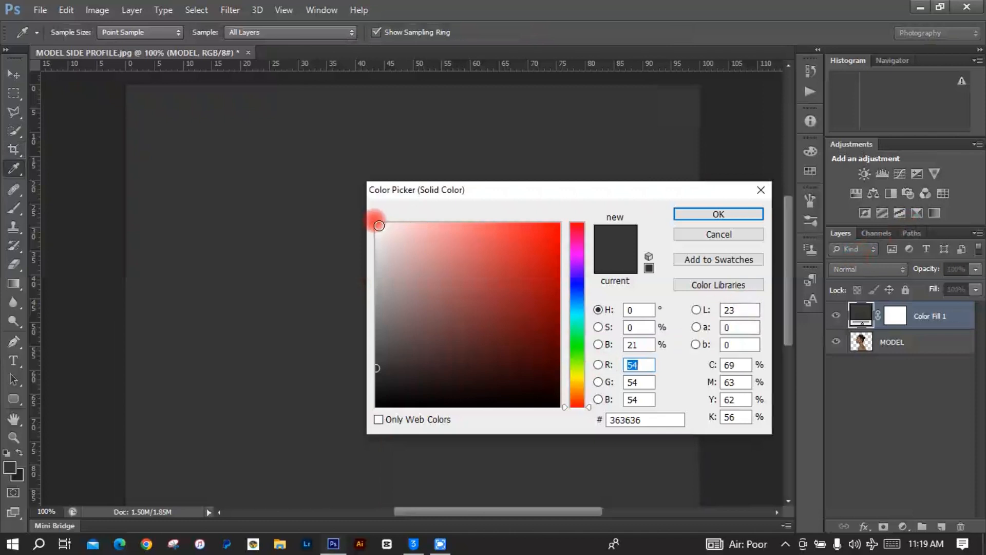
pyautogui.click(378, 226)
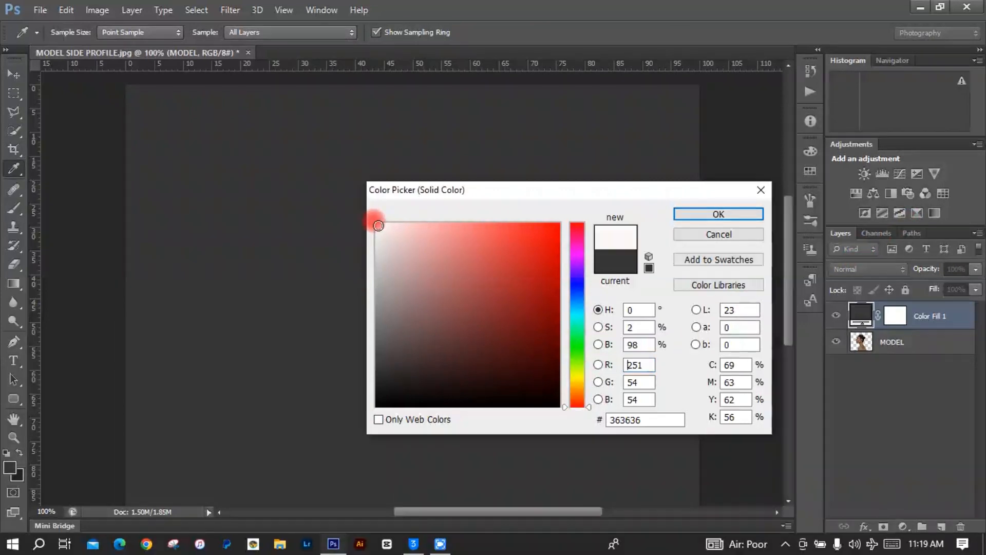
pyautogui.press('c')
pyautogui.click(718, 215)
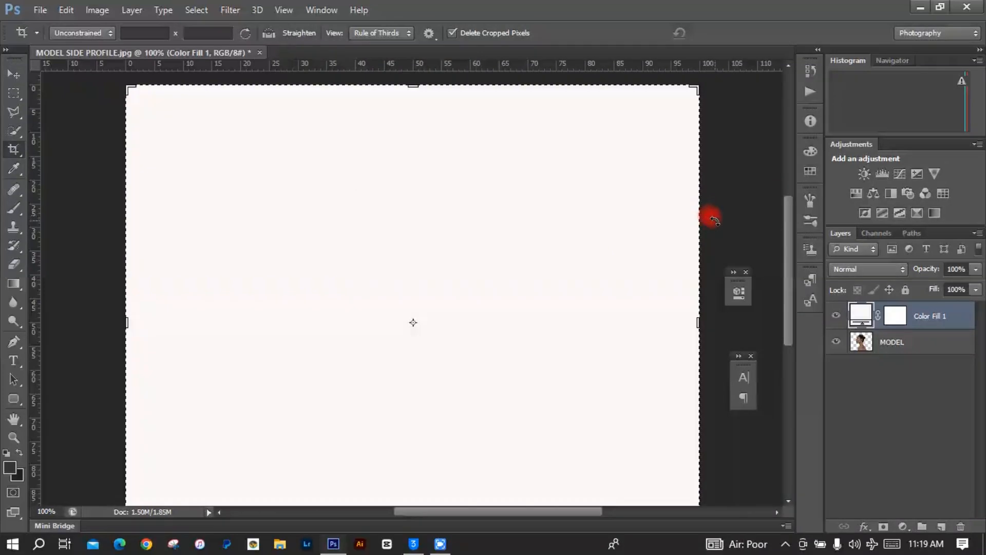
pyautogui.moveTo(932, 315); pyautogui.dragTo(935, 351)
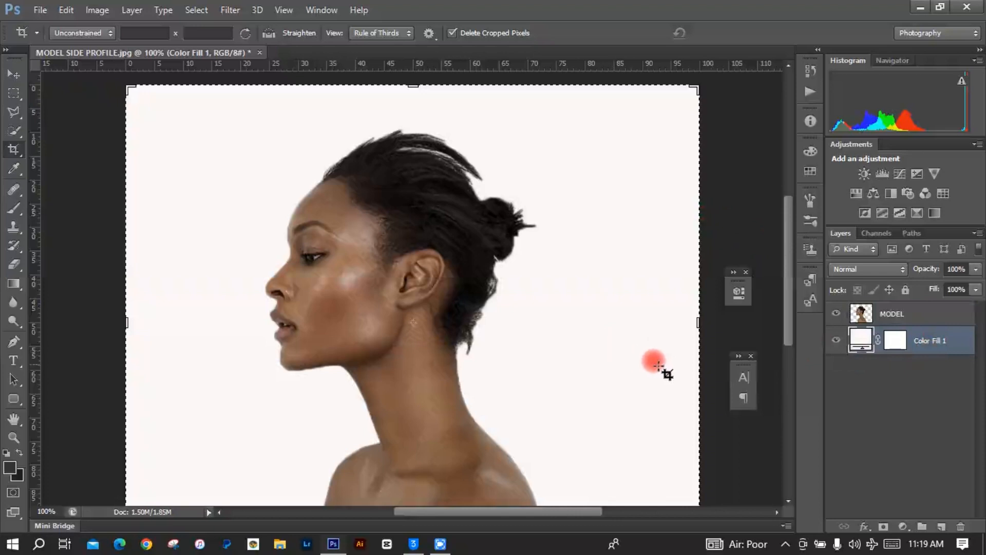
# Rename the near-white colour fill layer as BACKGROUND.
pyautogui.doubleClick(939, 340)
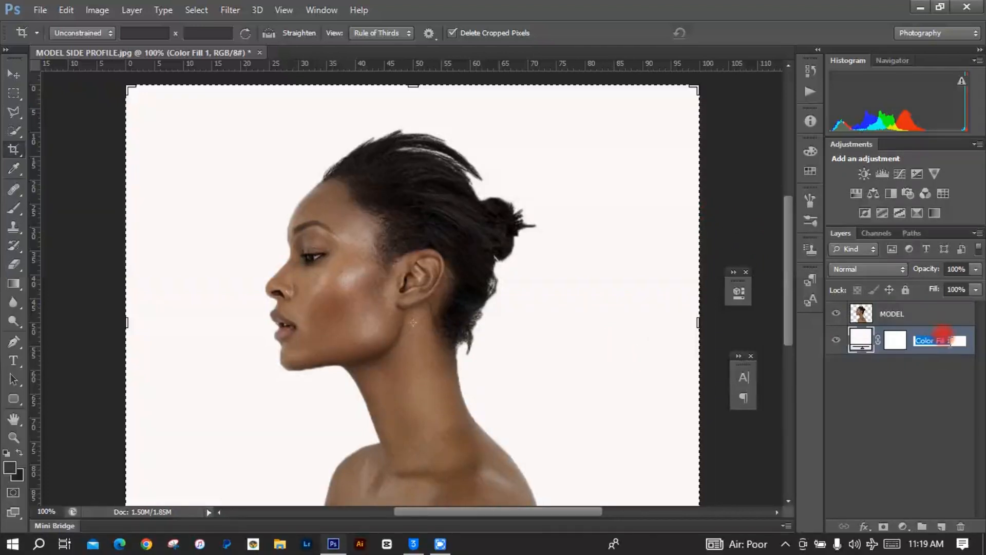
pyautogui.write('BACKGROUND')
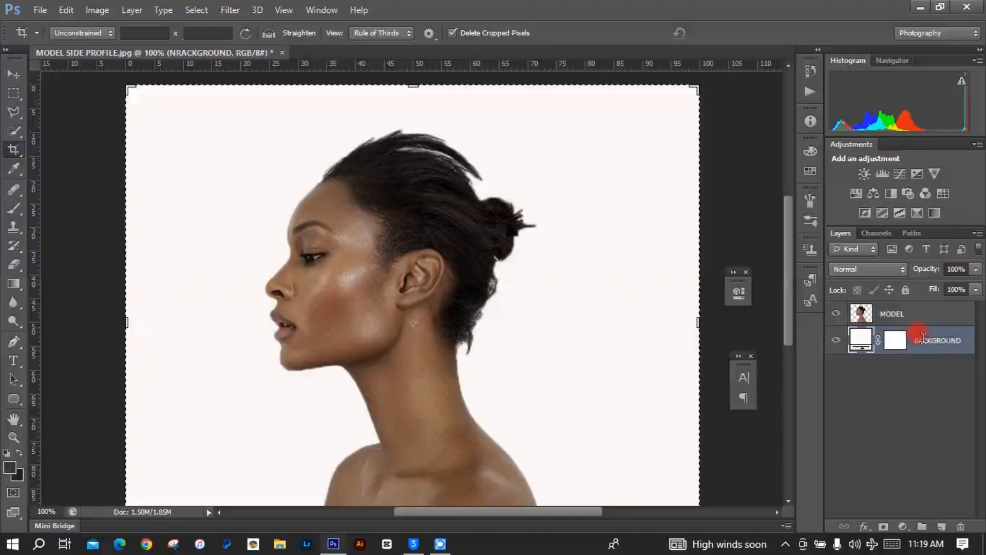
pyautogui.press('Return')
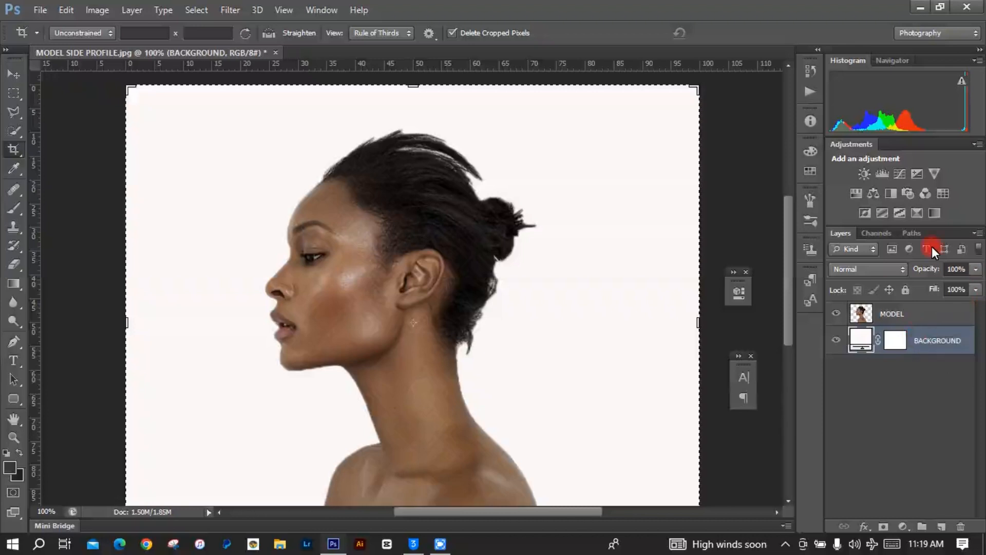
# Convert the MODEL layer to greyscale tones with the Desaturate adjustment.
pyautogui.click(902, 318)
pyautogui.click(103, 11)
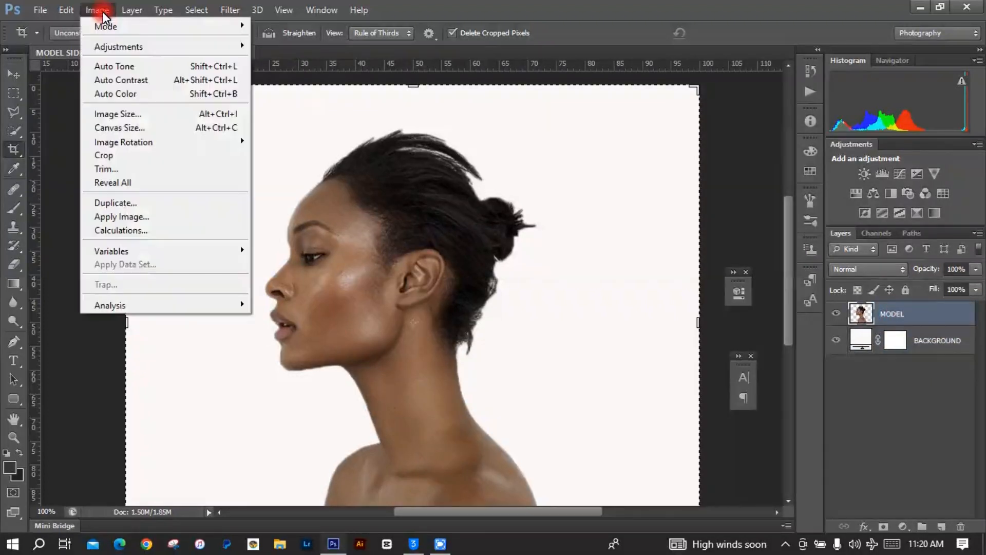
pyautogui.moveTo(185, 50)
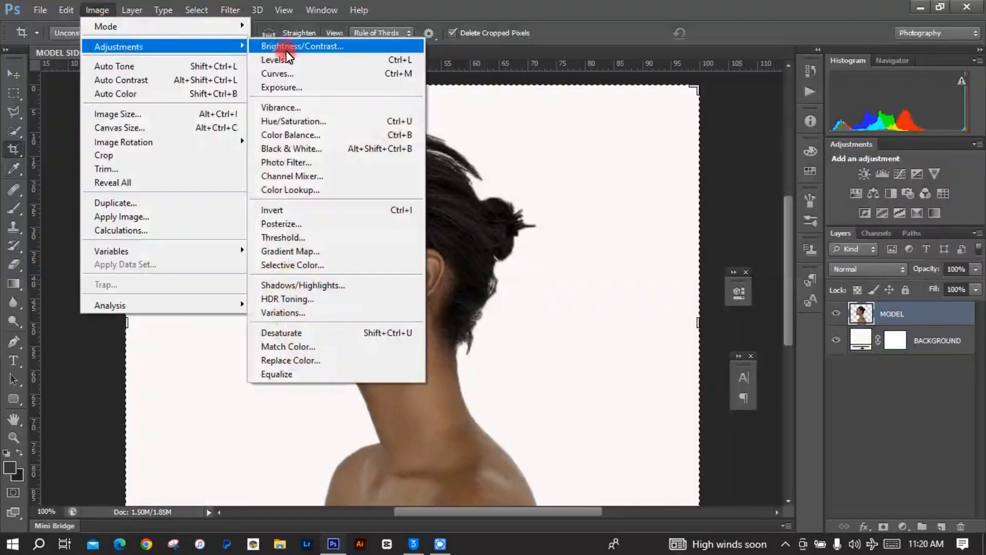
pyautogui.click(311, 334)
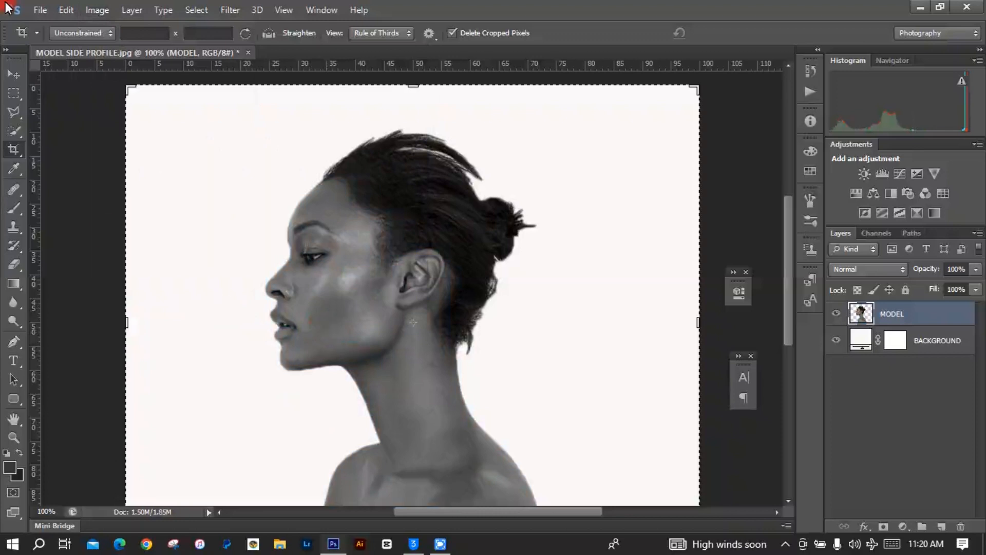
# Open the matterhorn MT image from the IMAGE RESOURCES folder.
pyautogui.click(32, 10)
pyautogui.click(51, 40)
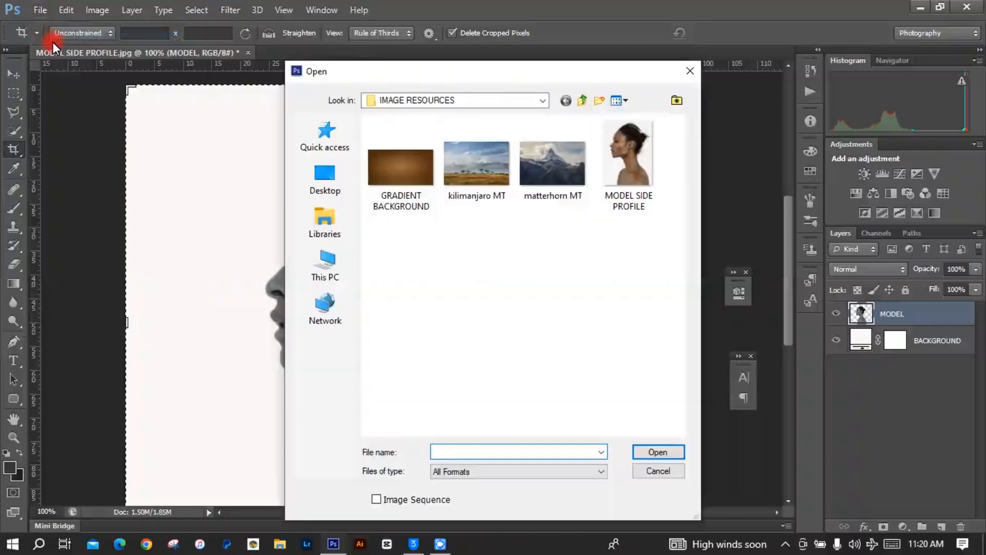
pyautogui.click(558, 173)
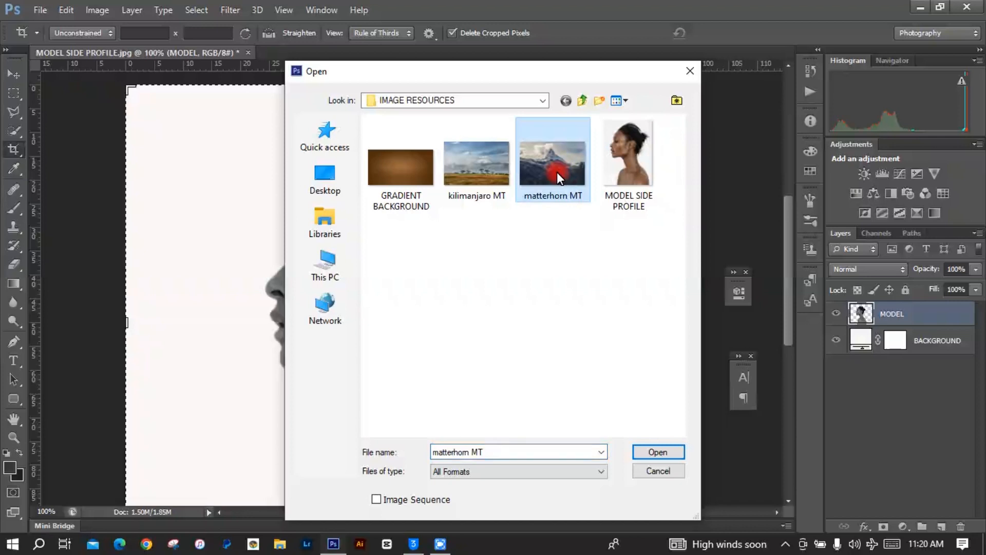
pyautogui.click(645, 452)
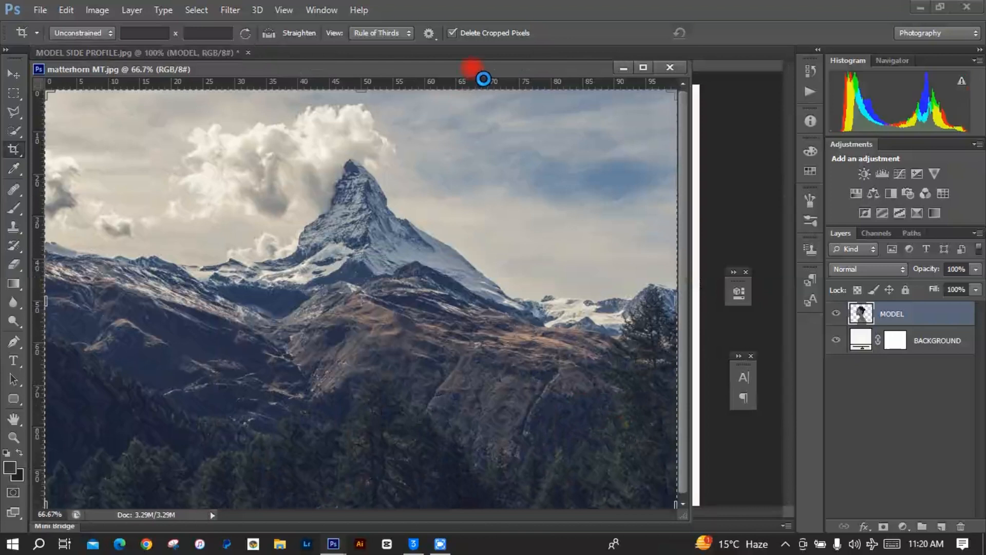
# Copy the Matterhorn picture into the MODEL SIDE PROFILE document with the Move tool and minimize its source window.
pyautogui.click(482, 77)
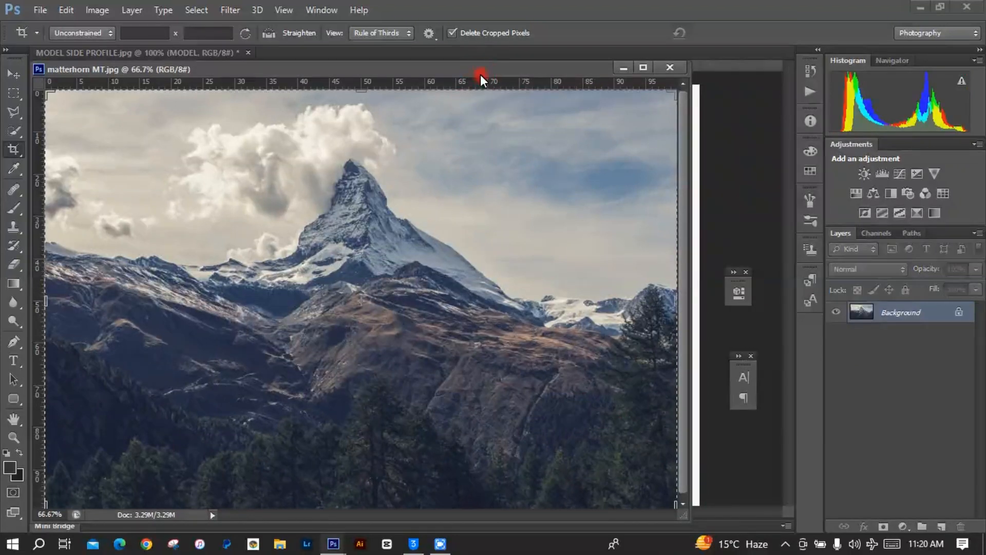
pyautogui.moveTo(480, 75); pyautogui.dragTo(317, 174)
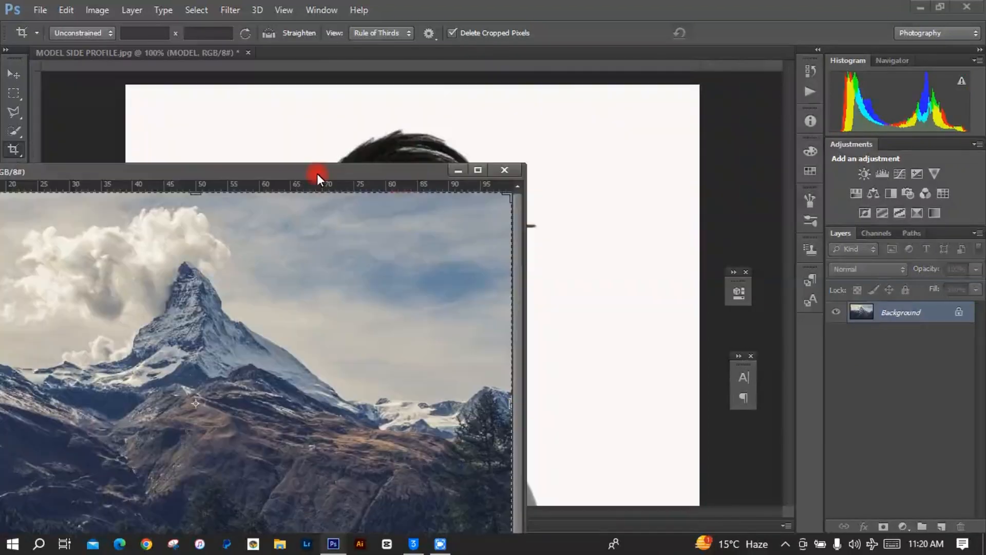
pyautogui.click(9, 73)
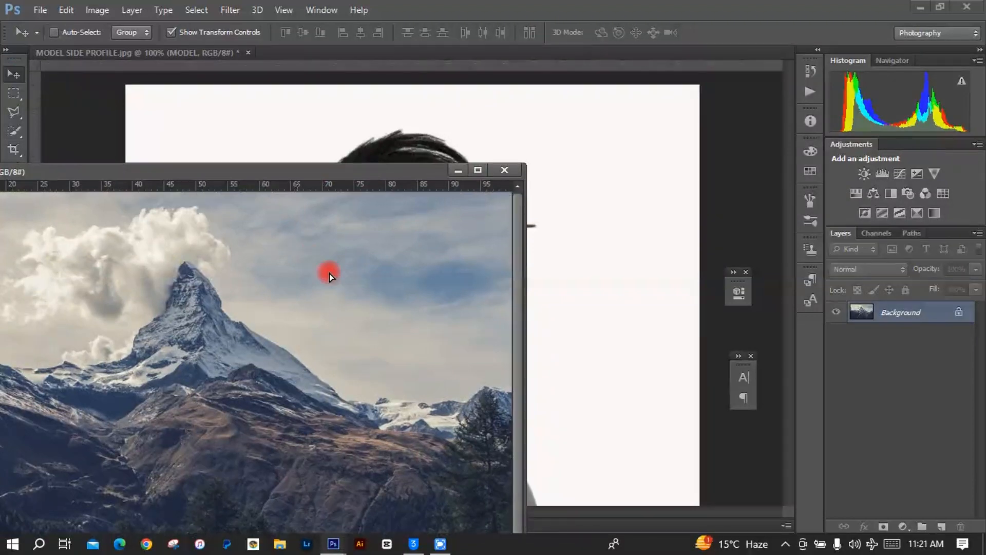
pyautogui.moveTo(329, 273); pyautogui.dragTo(549, 319)
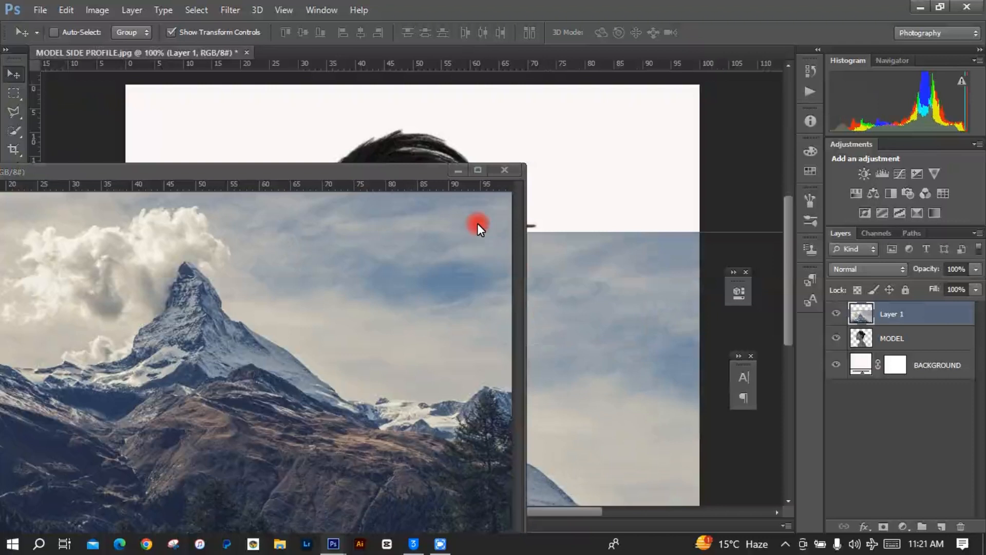
pyautogui.click(459, 169)
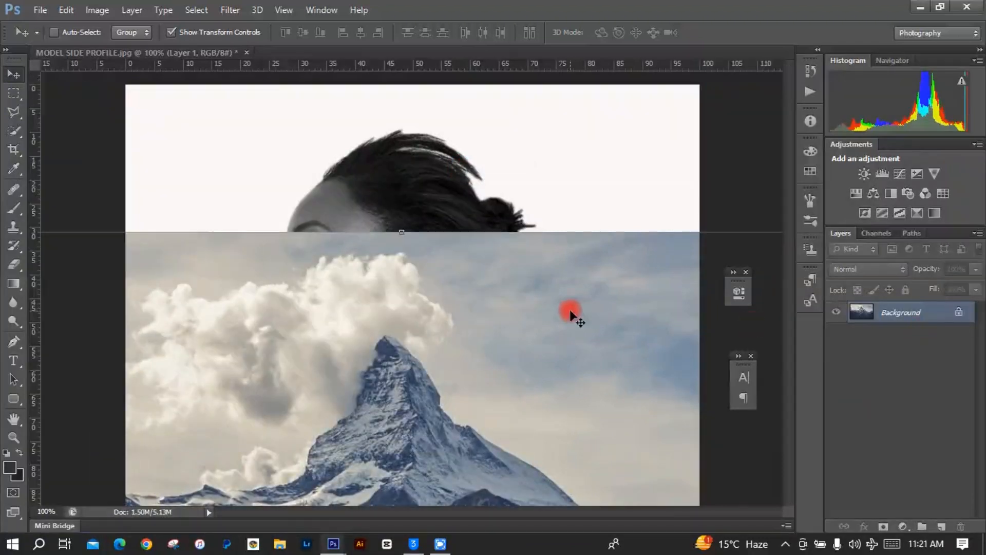
# Rename the mountain picture's layer as MT.
pyautogui.doubleClick(898, 315)
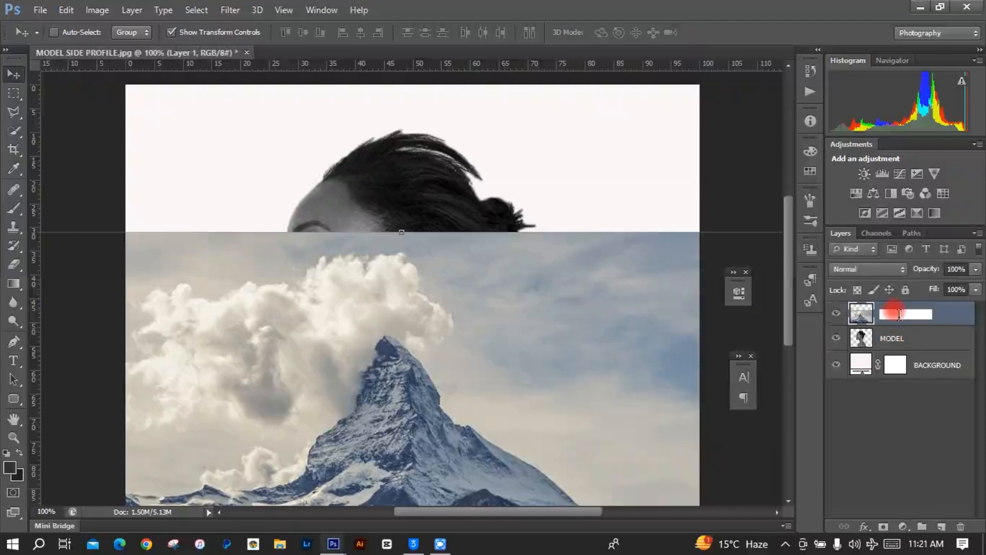
pyautogui.write('MT')
pyautogui.press('Return')
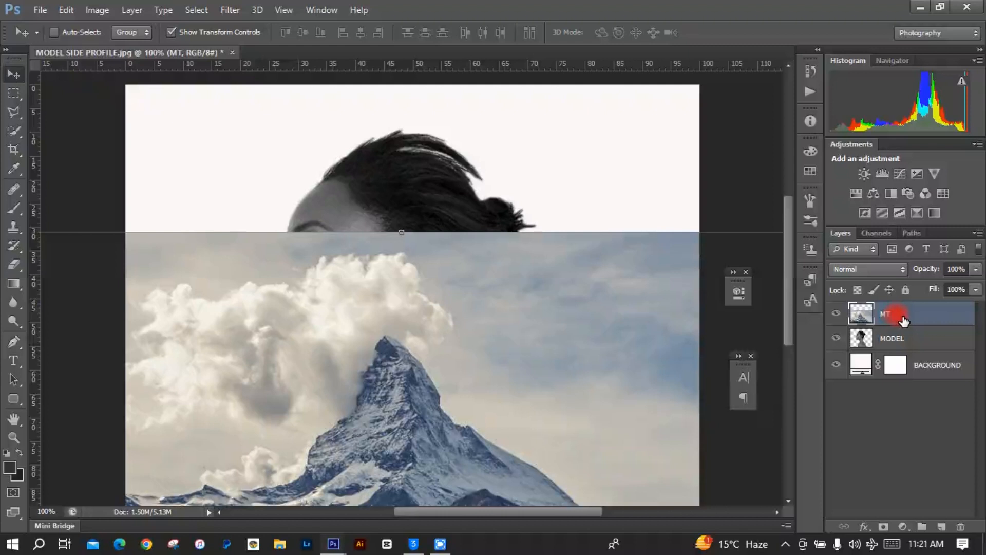
# Lower the MT layer's opacity to 50%, flip it horizontally and scale it to about 72% so the peak overlaps the woman's face.
pyautogui.click(974, 271)
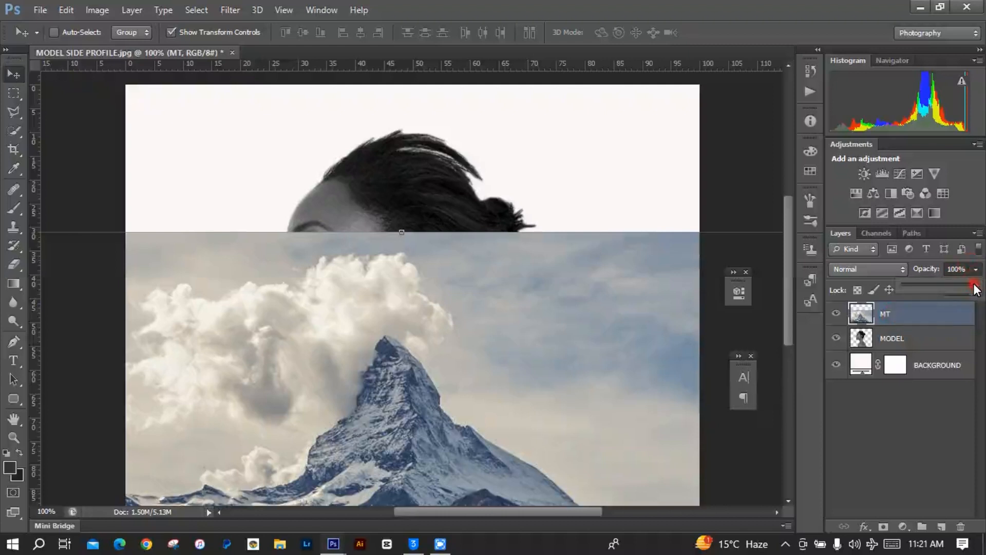
pyautogui.moveTo(951, 294); pyautogui.dragTo(943, 296)
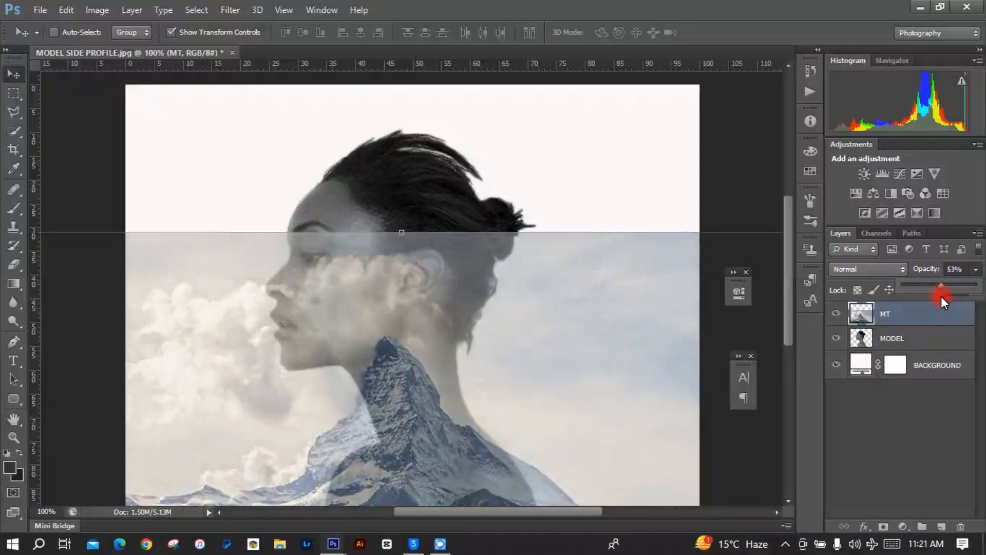
pyautogui.moveTo(941, 296); pyautogui.dragTo(939, 297)
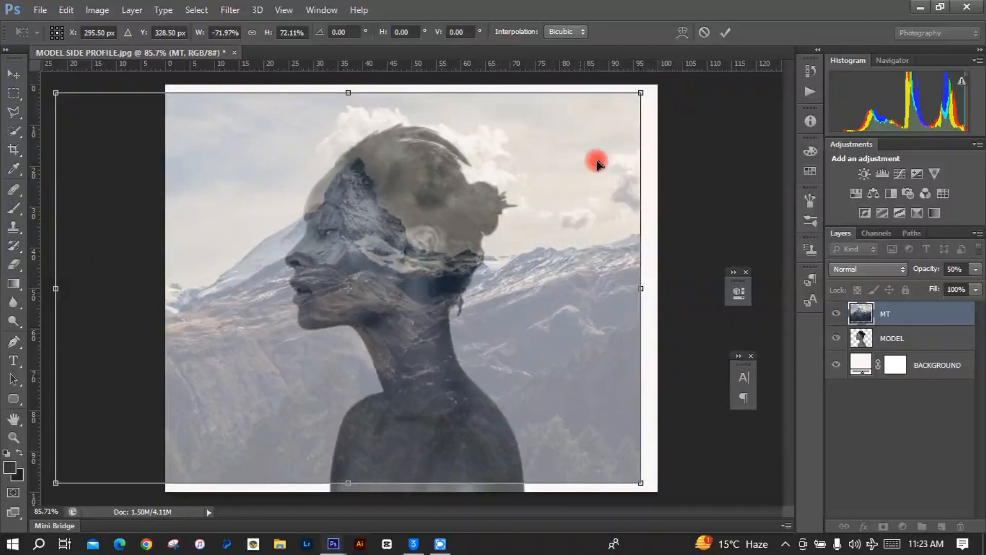
pyautogui.click(726, 35)
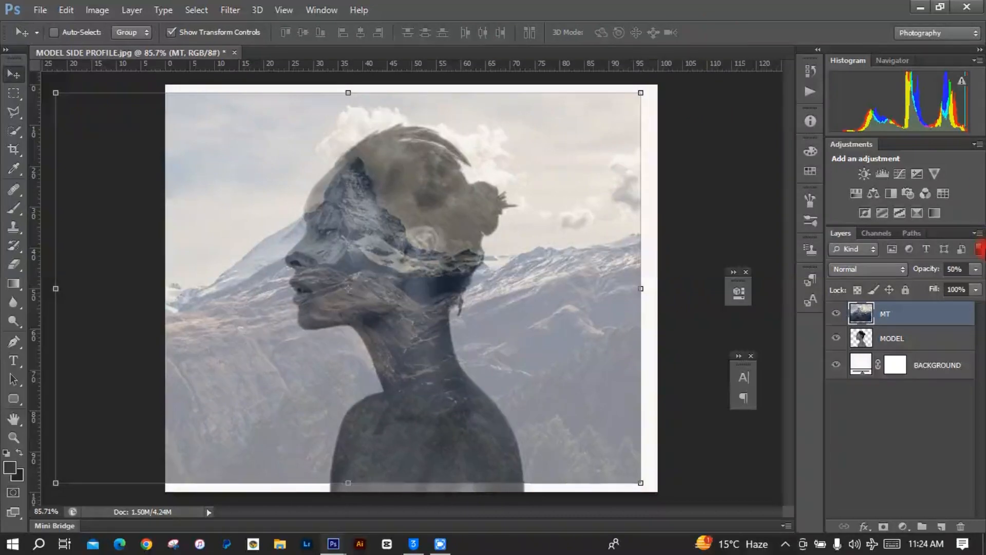
# Restore the MT layer's opacity to 100% and mask it with a selection loaded from the MODEL layer's silhouette.
pyautogui.click(974, 269)
pyautogui.moveTo(970, 283); pyautogui.dragTo(982, 285)
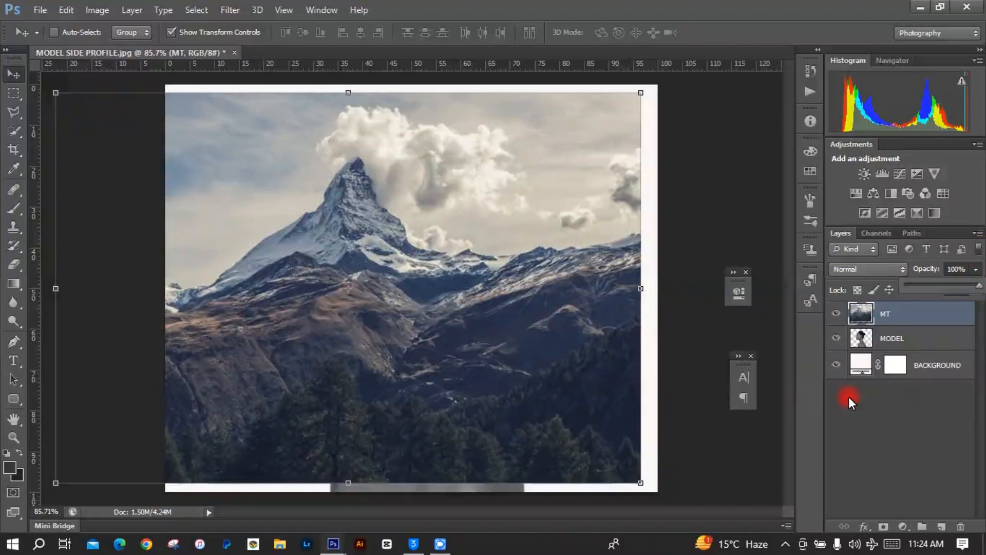
pyautogui.click(894, 339)
pyautogui.click(893, 339)
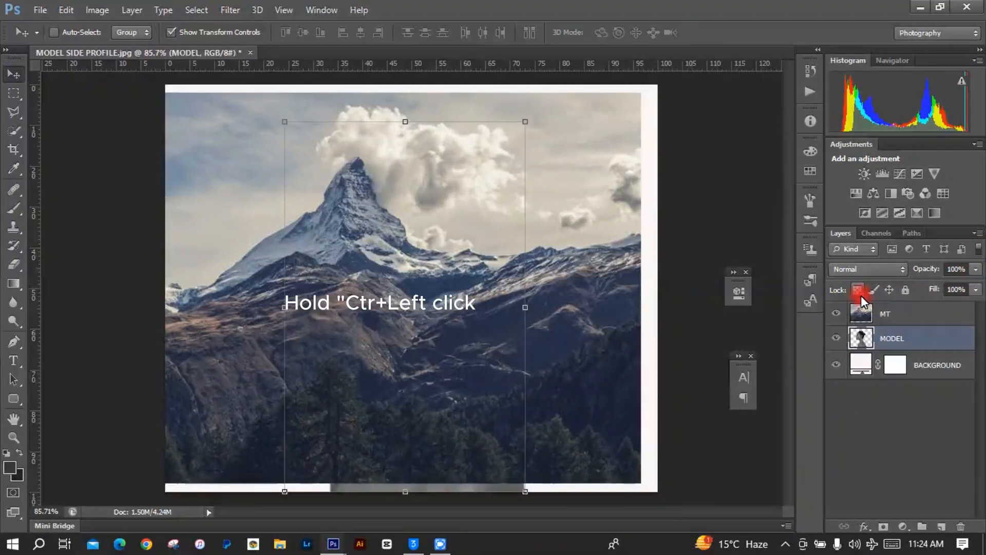
pyautogui.keyDown('ctrl'); pyautogui.click(861, 340); pyautogui.keyUp('ctrl')
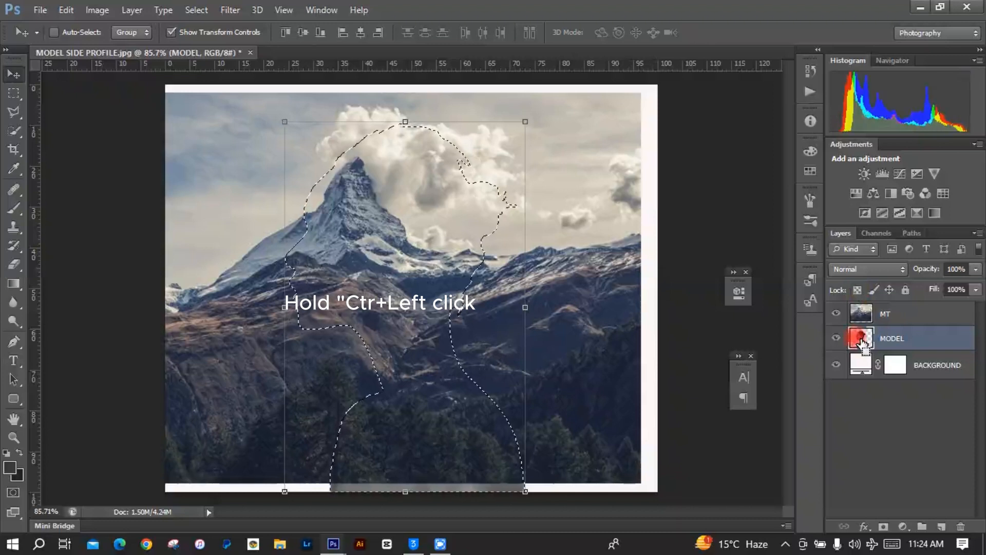
pyautogui.click(907, 316)
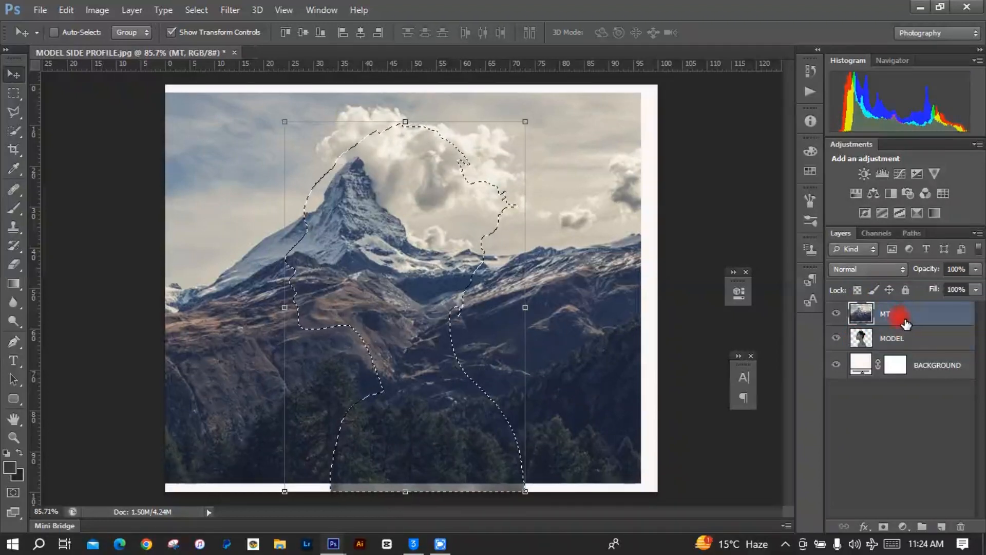
pyautogui.click(884, 528)
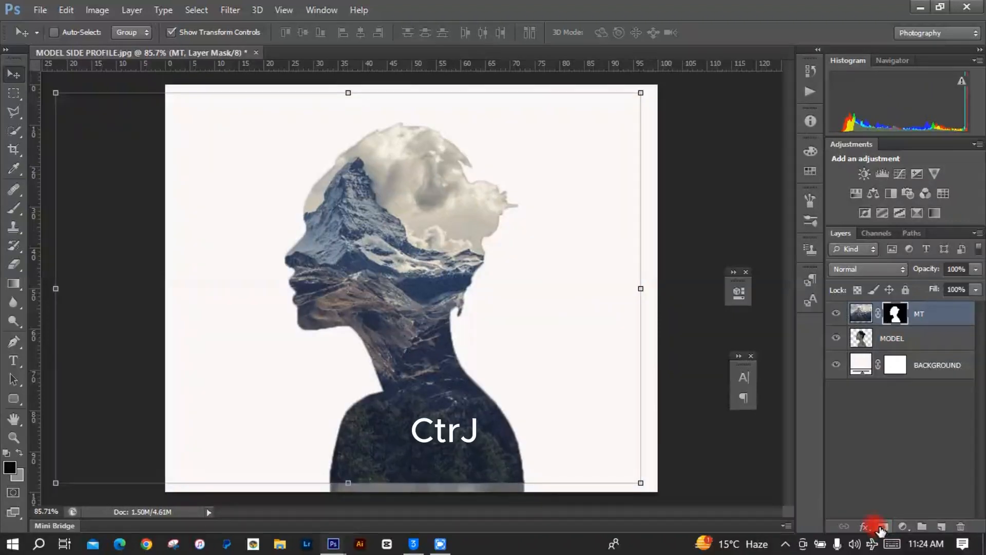
# Duplicate the MODEL layer and place the copy above the MT layer.
pyautogui.click(942, 339)
pyautogui.hotkey('ctrl', 'j')
pyautogui.moveTo(945, 342); pyautogui.dragTo(942, 311)
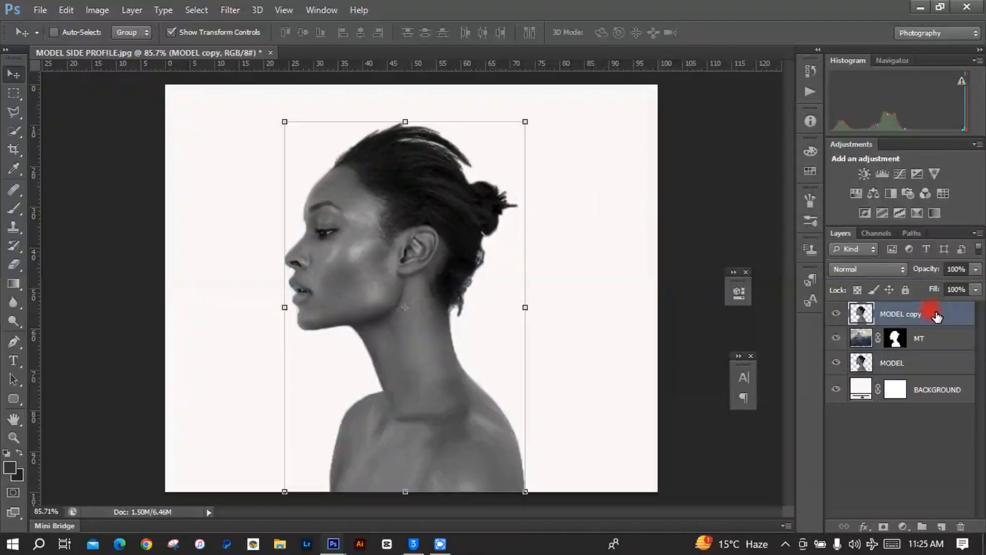
# Set the MODEL copy layer to Lighten blending at 52% opacity.
pyautogui.click(879, 265)
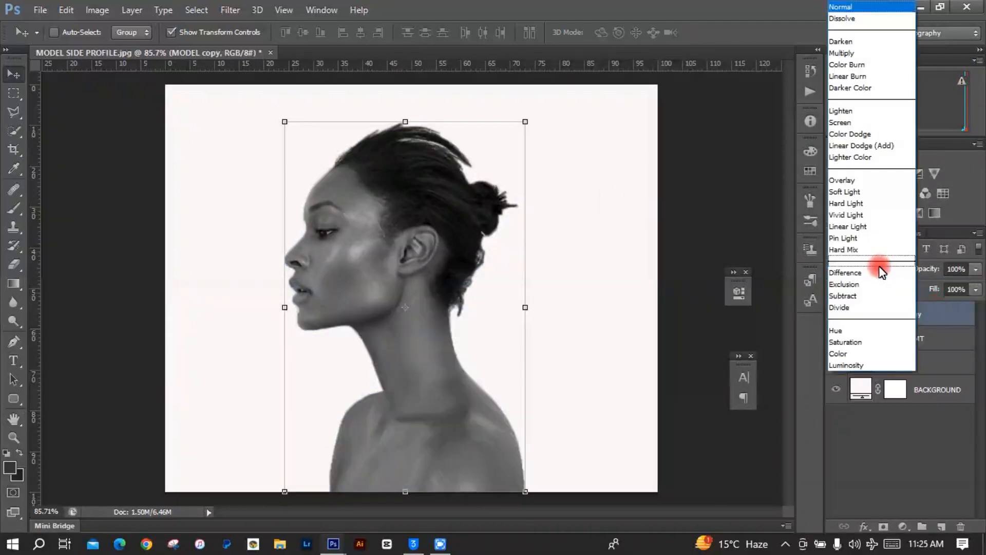
pyautogui.click(840, 110)
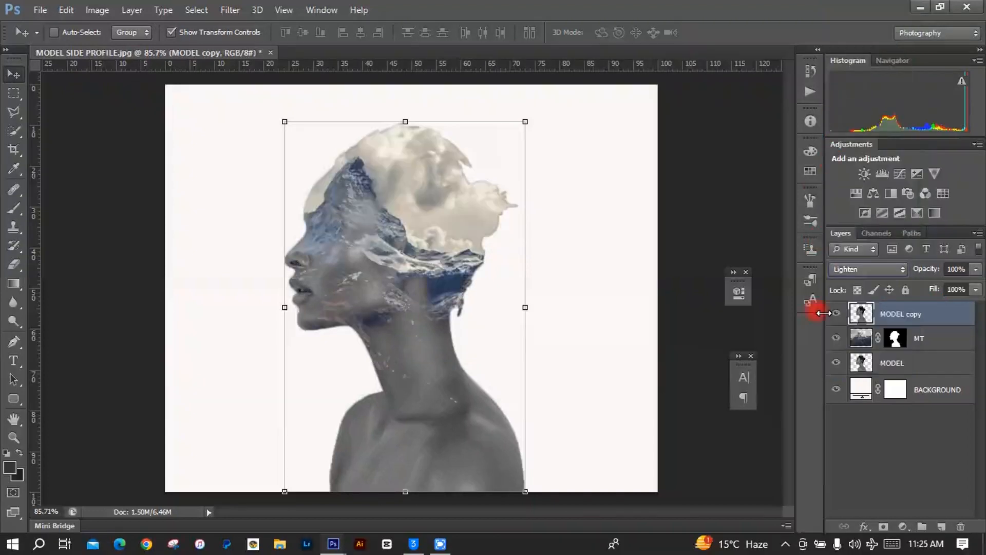
pyautogui.click(976, 269)
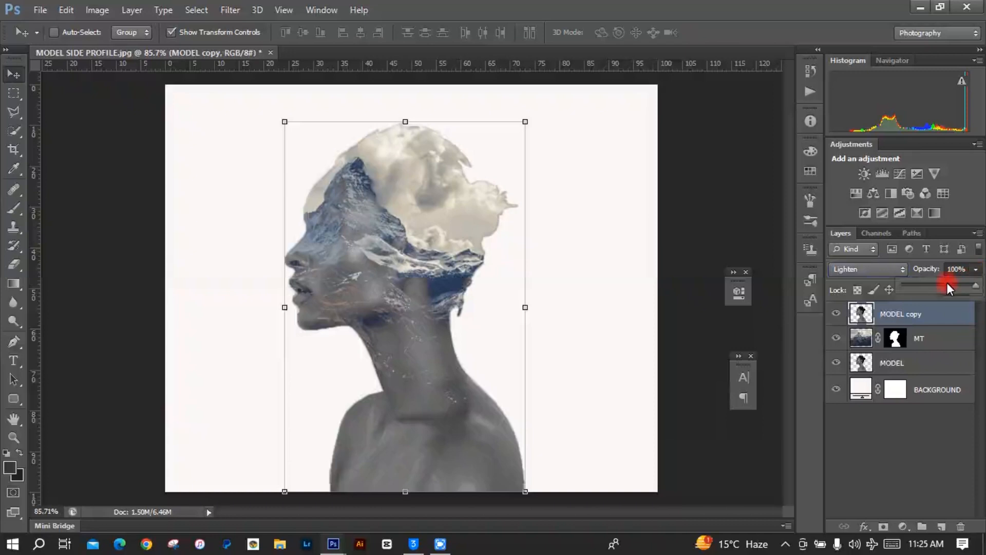
pyautogui.moveTo(939, 286); pyautogui.dragTo(941, 286)
pyautogui.click(887, 297)
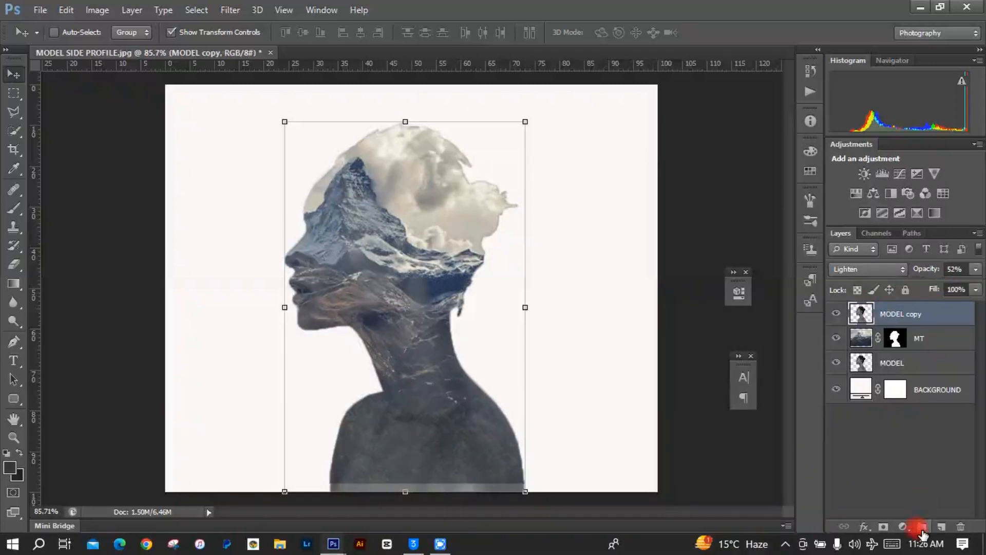
# Add a layer mask to the MODEL copy layer and brush black on it over the cheek area.
pyautogui.click(884, 527)
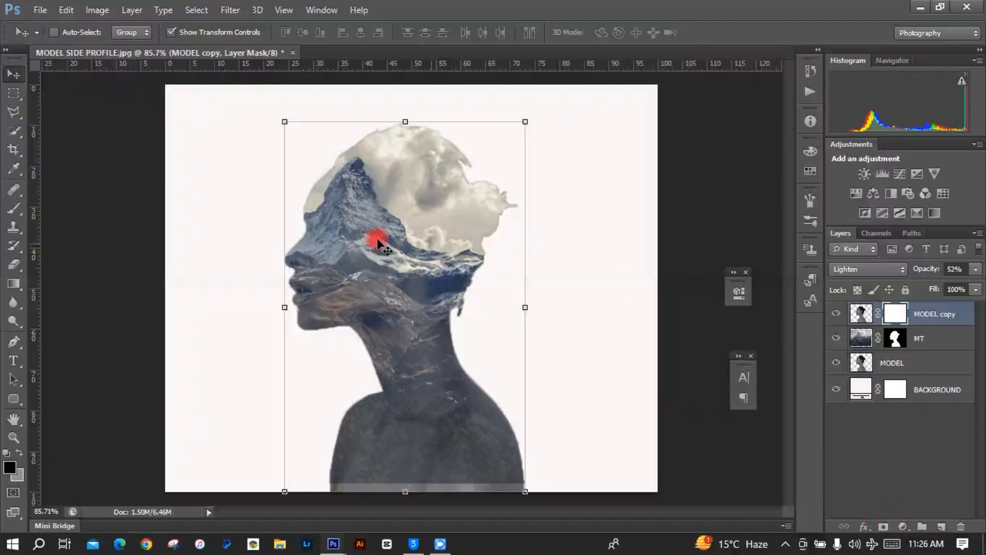
pyautogui.click(17, 210)
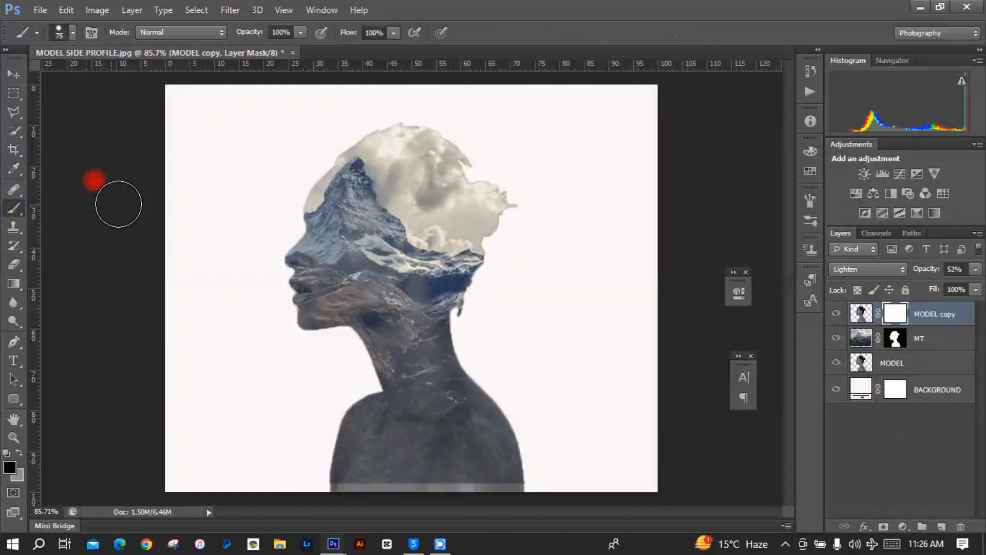
# Paint black at 40% brush opacity on the MT layer's mask along the face to bring back the woman's features.
pyautogui.click(895, 338)
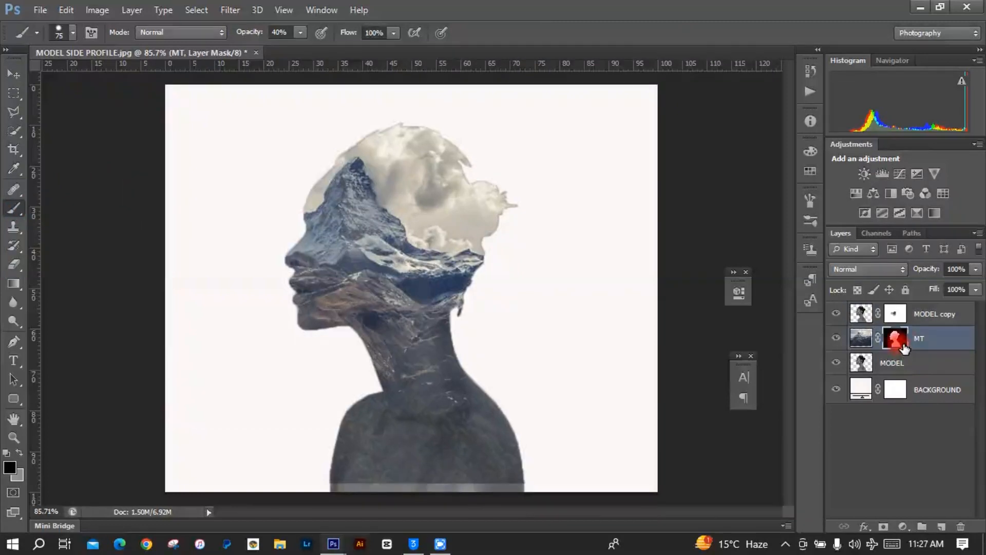
pyautogui.press('4')
pyautogui.moveTo(287, 238)
pyautogui.mouseDown()
pyautogui.moveTo(297, 210)
pyautogui.moveTo(295, 276)
pyautogui.moveTo(309, 324)
pyautogui.moveTo(300, 240)
pyautogui.moveTo(317, 328)
pyautogui.moveTo(294, 198)
pyautogui.moveTo(313, 273)
pyautogui.moveTo(349, 329)
pyautogui.moveTo(321, 246)
pyautogui.moveTo(345, 329)
pyautogui.moveTo(350, 321)
pyautogui.moveTo(337, 261)
pyautogui.moveTo(294, 188)
pyautogui.moveTo(306, 293)
pyautogui.moveTo(331, 325)
pyautogui.moveTo(448, 351)
pyautogui.moveTo(317, 274)
pyautogui.moveTo(326, 288)
pyautogui.moveTo(284, 251)
pyautogui.moveTo(294, 284)
pyautogui.moveTo(283, 190)
pyautogui.moveTo(292, 277)
pyautogui.moveTo(316, 361)
pyautogui.moveTo(289, 208)
pyautogui.moveTo(323, 339)
pyautogui.moveTo(293, 205)
pyautogui.moveTo(315, 299)
pyautogui.moveTo(324, 273)
pyautogui.moveTo(293, 161)
pyautogui.moveTo(285, 215)
pyautogui.moveTo(308, 378)
pyautogui.moveTo(294, 281)
pyautogui.mouseUp()
pyautogui.moveTo(308, 343)
pyautogui.mouseDown()
pyautogui.moveTo(285, 212)
pyautogui.moveTo(302, 338)
pyautogui.moveTo(286, 249)
pyautogui.moveTo(301, 337)
pyautogui.moveTo(294, 221)
pyautogui.moveTo(306, 328)
pyautogui.moveTo(308, 191)
pyautogui.moveTo(372, 292)
pyautogui.moveTo(370, 305)
pyautogui.moveTo(339, 321)
pyautogui.moveTo(317, 202)
pyautogui.moveTo(330, 310)
pyautogui.moveTo(300, 177)
pyautogui.moveTo(317, 320)
pyautogui.moveTo(307, 225)
pyautogui.moveTo(339, 336)
pyautogui.moveTo(311, 224)
pyautogui.moveTo(326, 317)
pyautogui.moveTo(364, 299)
pyautogui.moveTo(325, 195)
pyautogui.moveTo(300, 180)
pyautogui.moveTo(296, 262)
pyautogui.moveTo(273, 287)
pyautogui.moveTo(294, 241)
pyautogui.moveTo(286, 335)
pyautogui.moveTo(287, 237)
pyautogui.mouseUp()
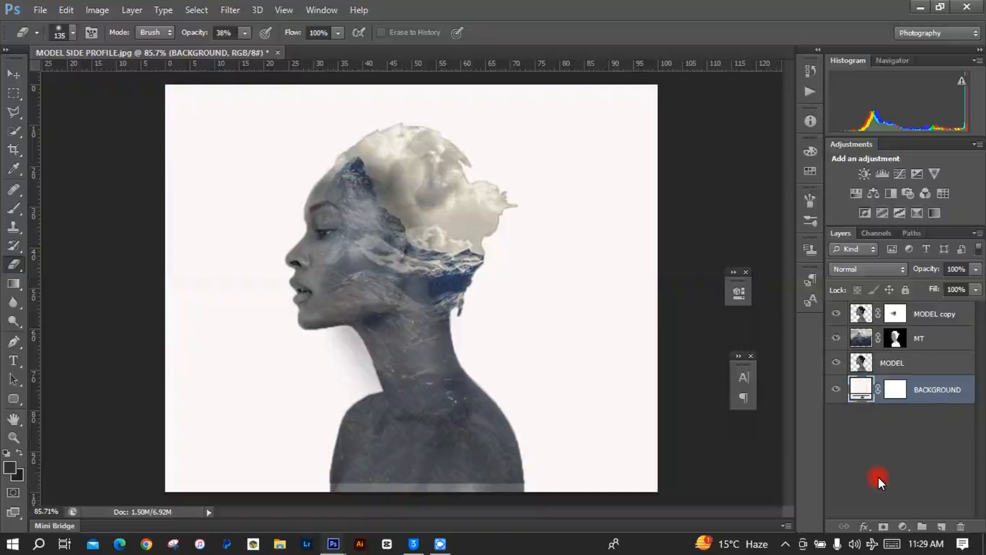
# Recolour the BACKGROUND fill layer with a beige-grey sampled from the clouds, RGB 195, 189, 177.
pyautogui.doubleClick(862, 386)
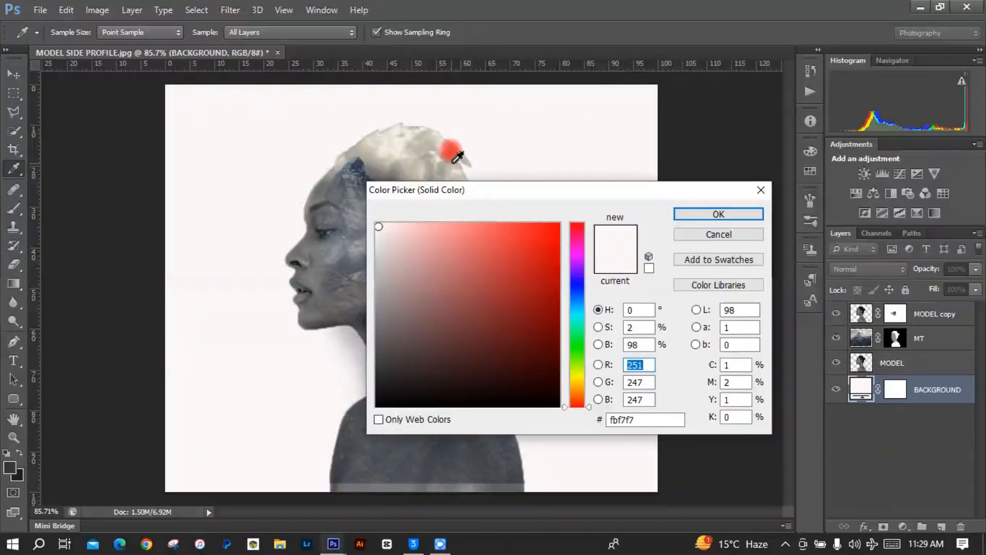
pyautogui.moveTo(533, 193); pyautogui.dragTo(537, 307)
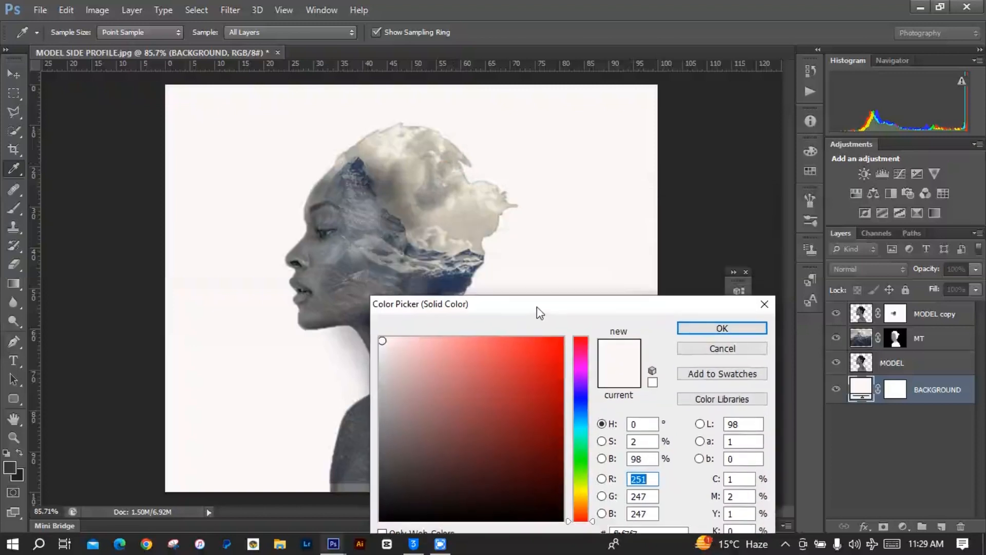
pyautogui.click(476, 229)
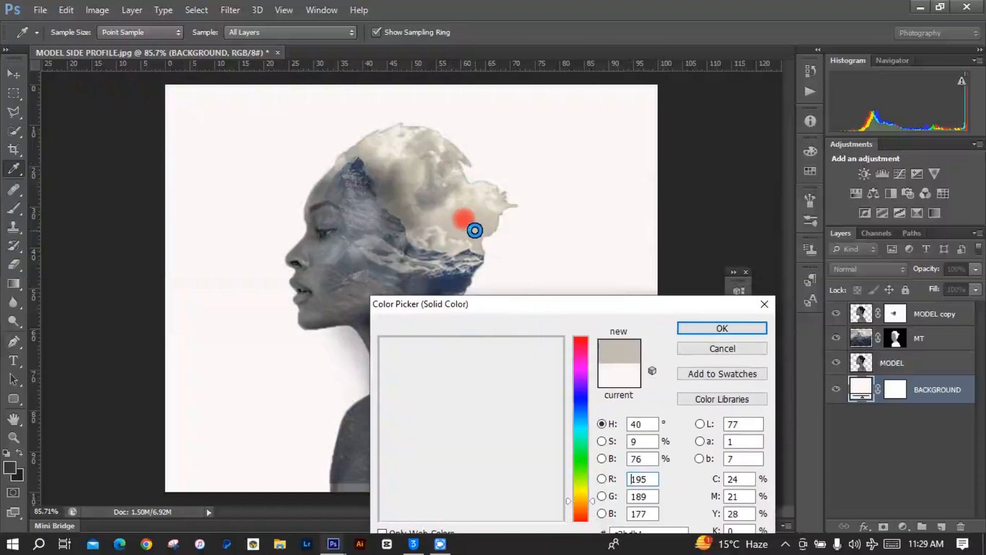
pyautogui.click(722, 328)
pyautogui.press('e')
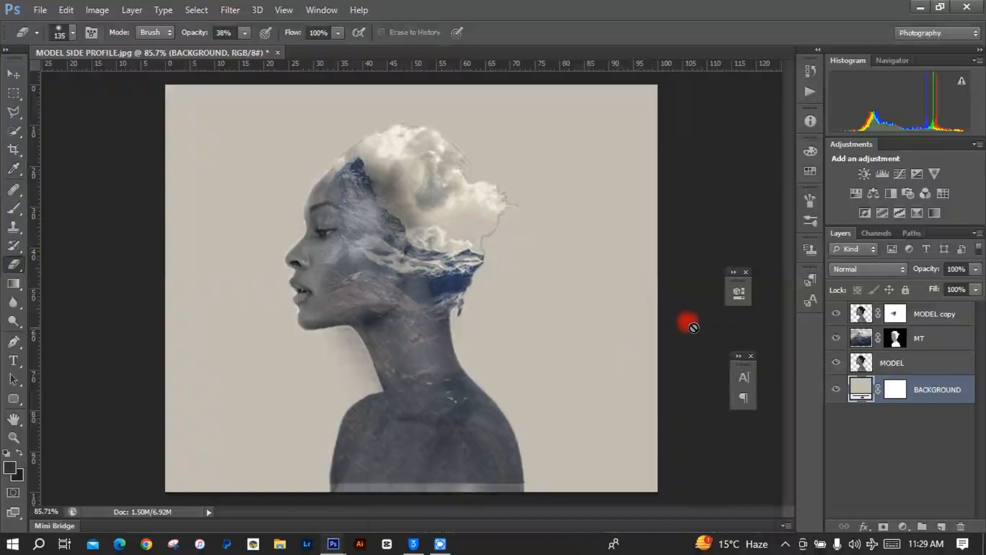
# Duplicate the MT layer and delete the copy's layer mask without applying it.
pyautogui.click(907, 338)
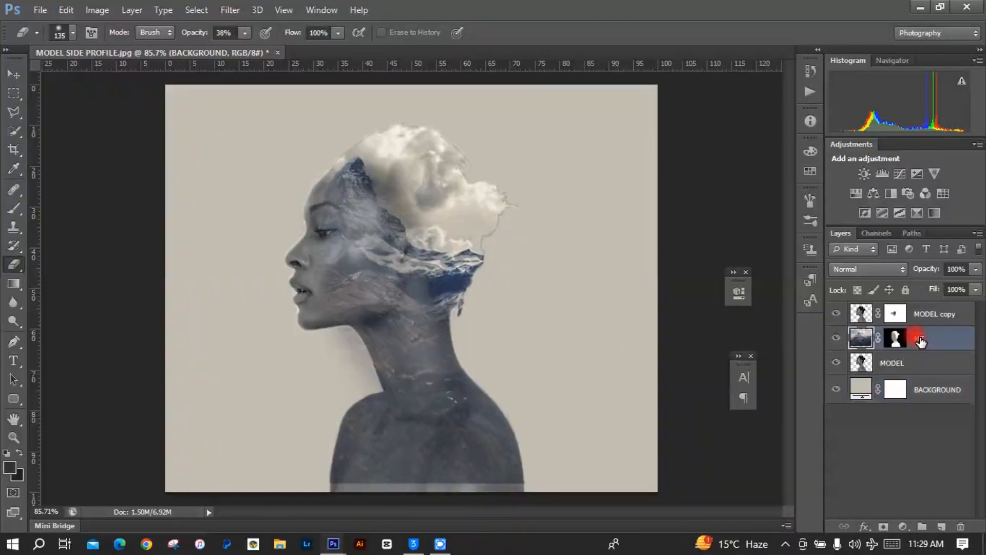
pyautogui.hotkey('ctrl', 'j')
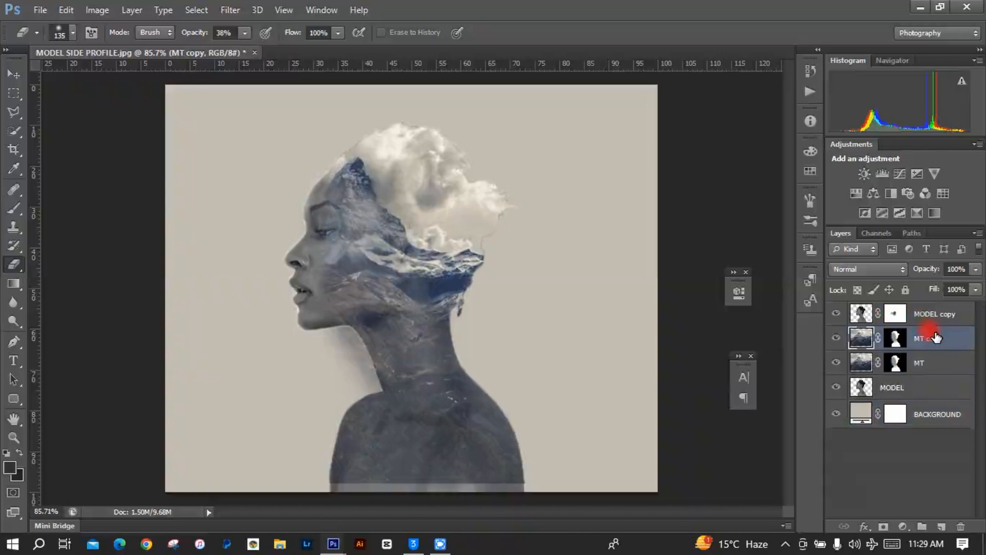
pyautogui.click(895, 338)
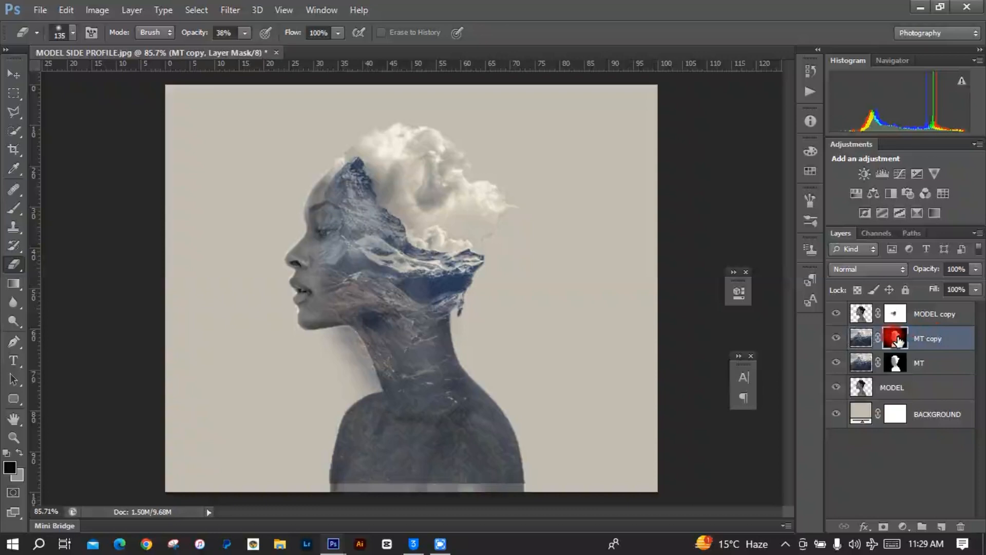
pyautogui.moveTo(897, 340)
pyautogui.mouseDown()
pyautogui.moveTo(903, 392)
pyautogui.moveTo(962, 479)
pyautogui.moveTo(964, 528)
pyautogui.mouseUp()
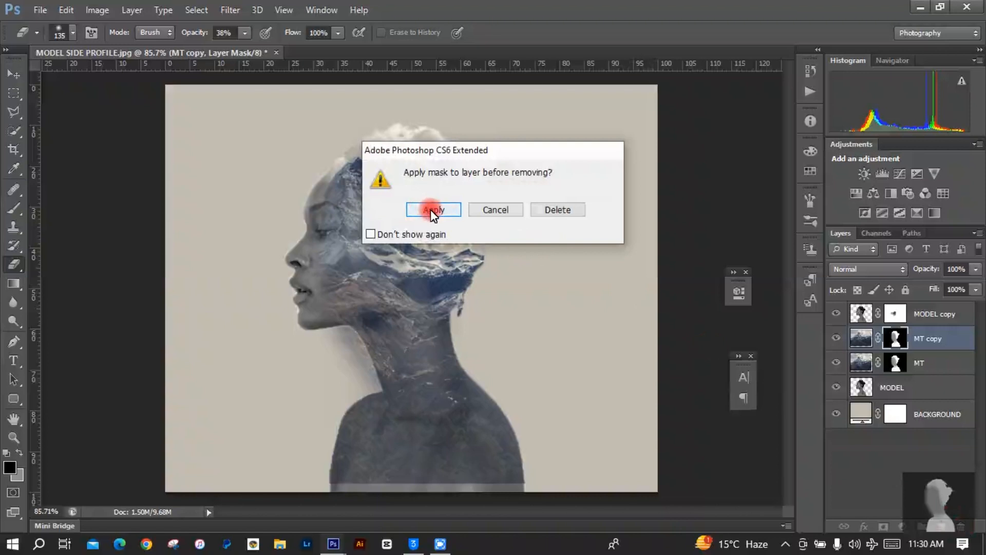
pyautogui.click(547, 210)
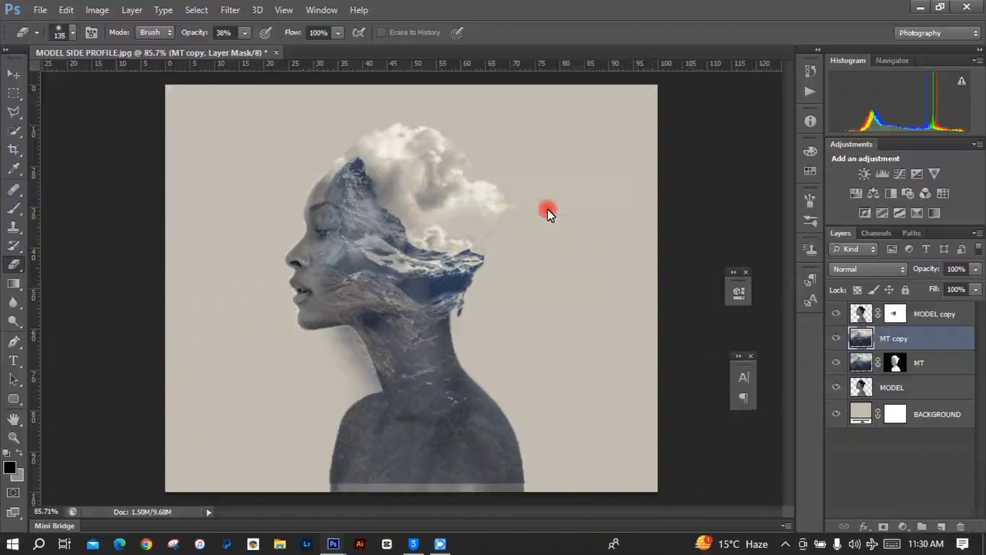
pyautogui.moveTo(547, 209); pyautogui.dragTo(532, 214)
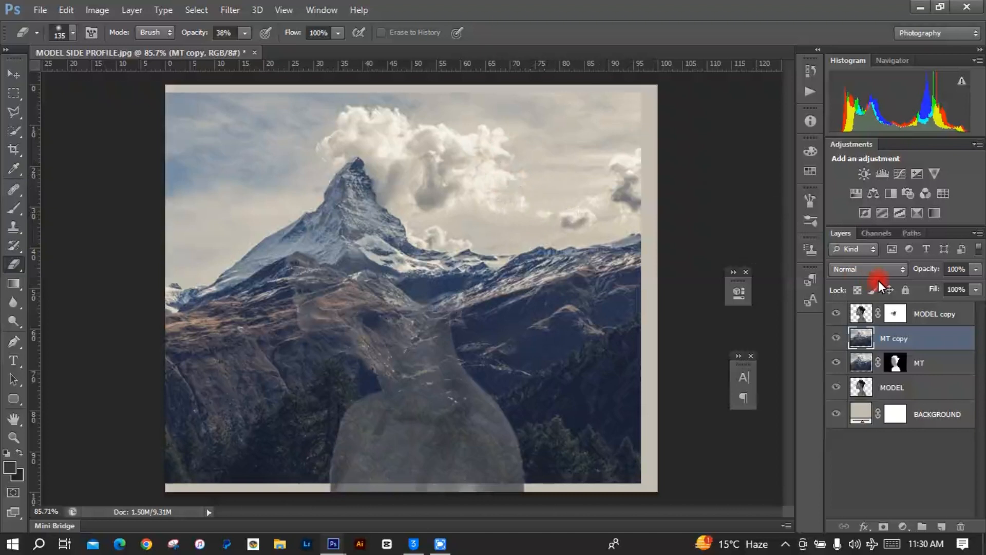
# Set the MT copy layer to Lighten blending and add a black layer mask that hides all of it.
pyautogui.click(865, 269)
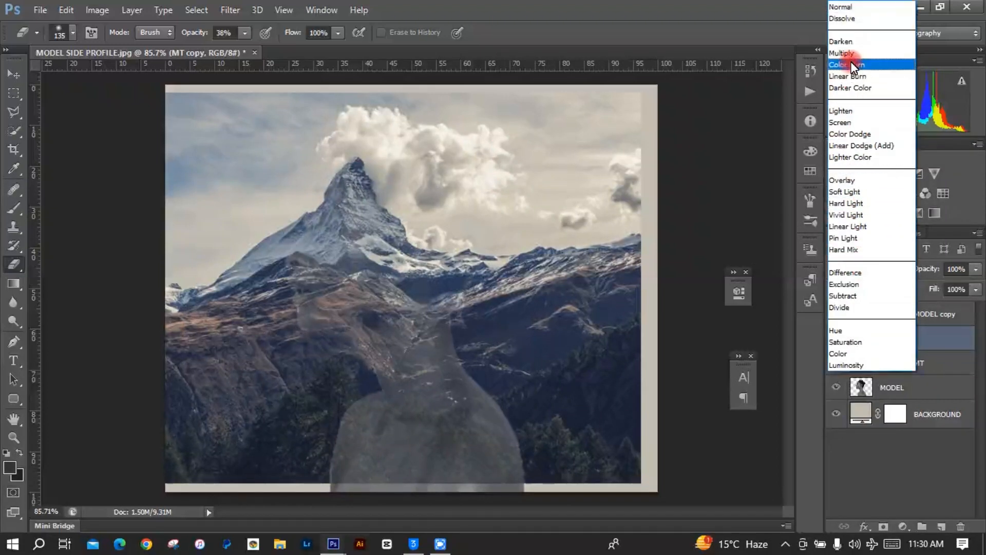
pyautogui.click(845, 110)
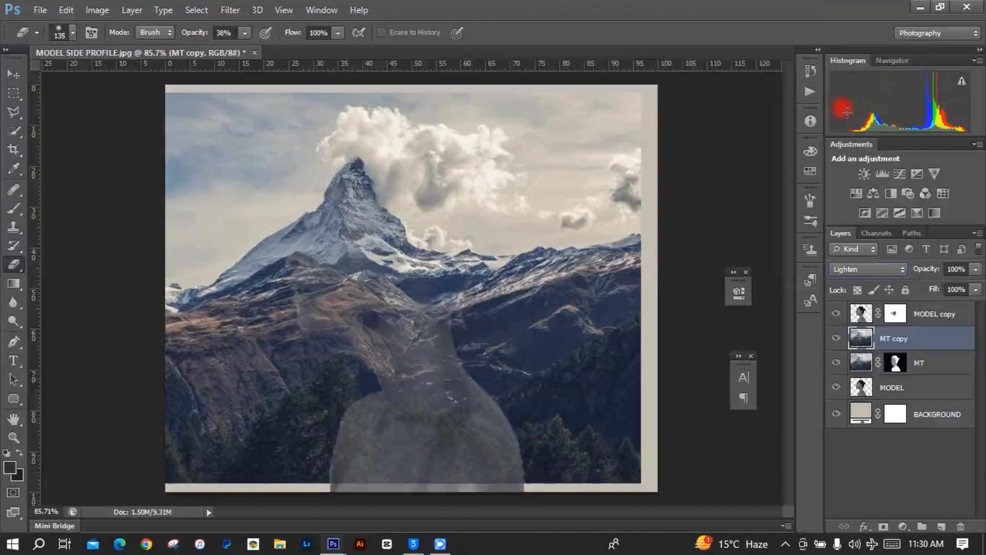
pyautogui.keyDown('alt'); pyautogui.click(883, 527); pyautogui.keyUp('alt')
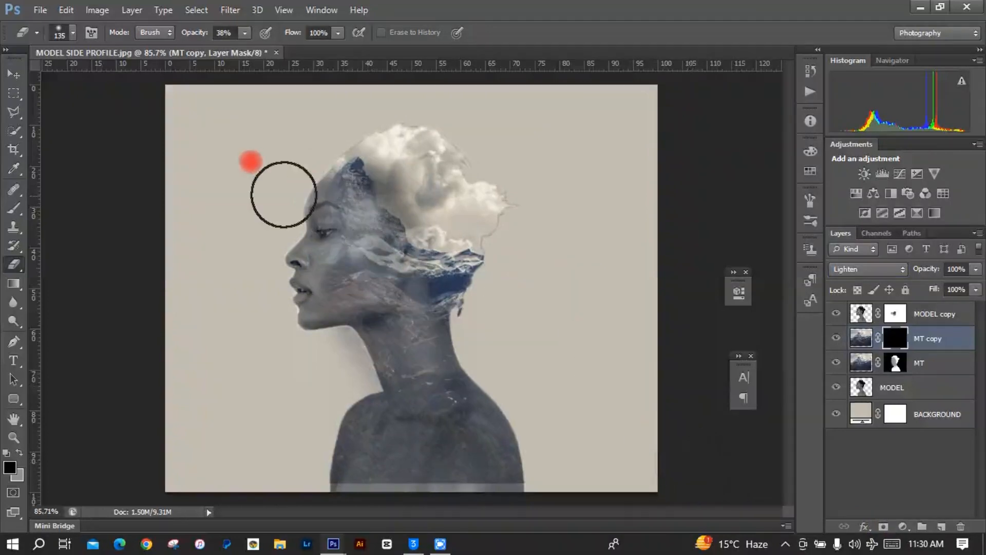
# Paint white at 40% brush opacity on the MT copy layer's mask around the top and back of the head to extend the clouds.
pyautogui.click(13, 208)
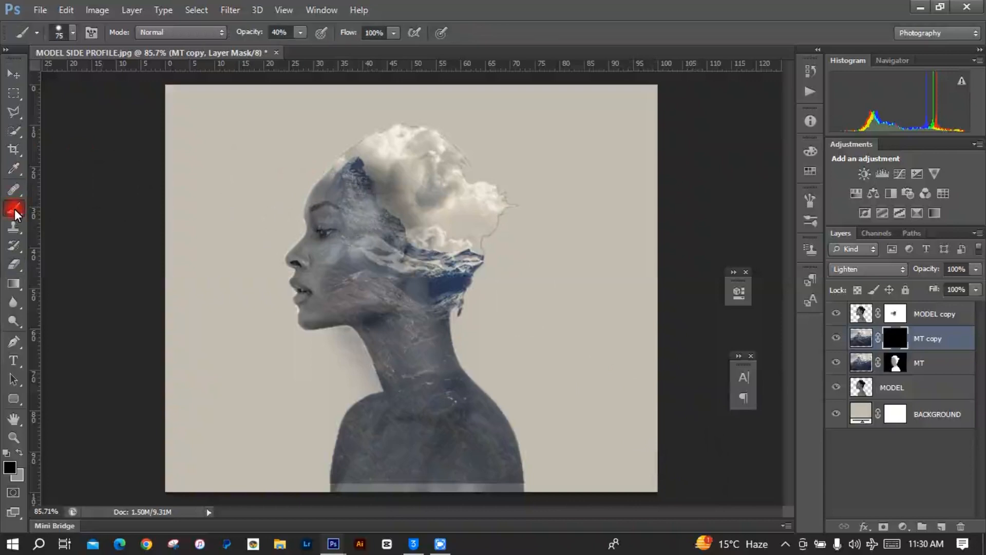
pyautogui.click(9, 469)
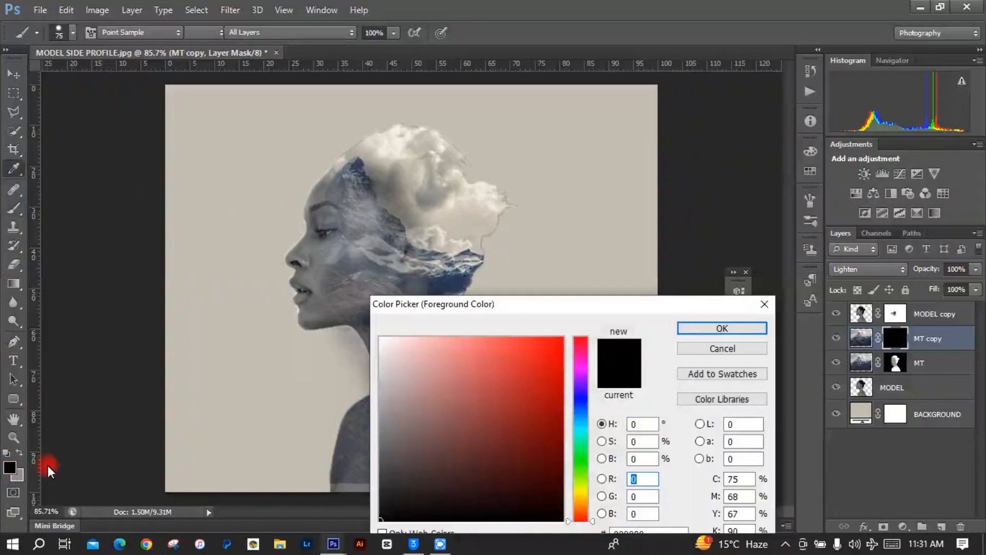
pyautogui.click(381, 338)
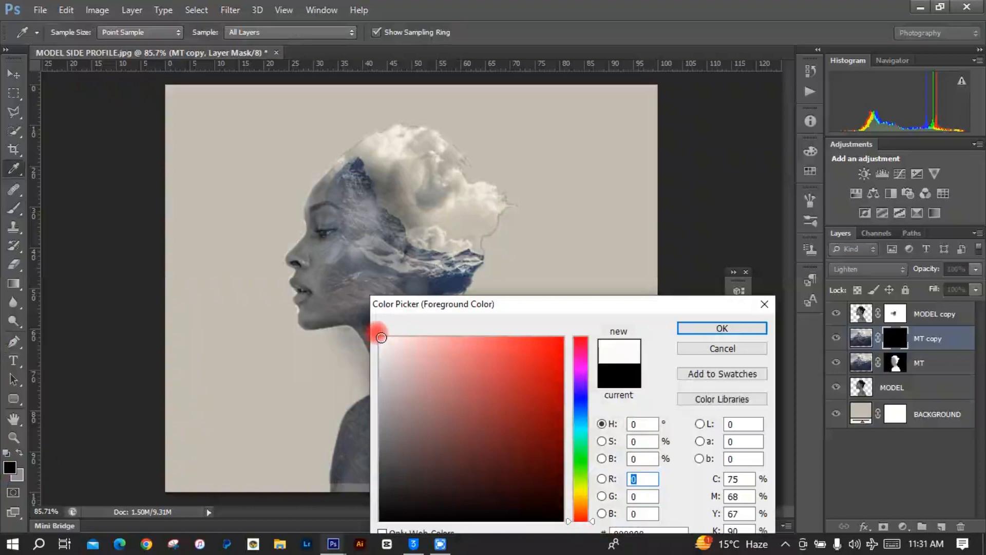
pyautogui.click(698, 329)
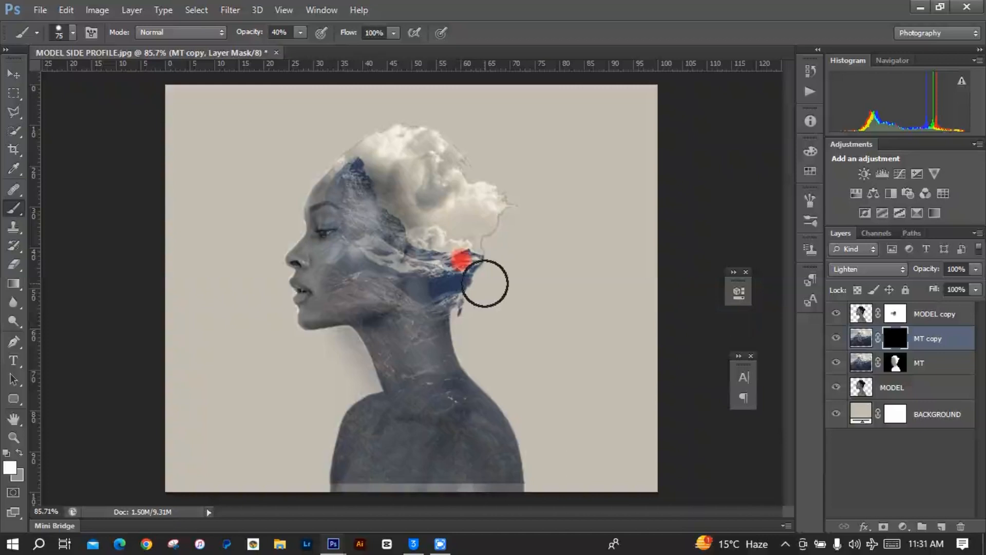
pyautogui.moveTo(482, 273)
pyautogui.mouseDown()
pyautogui.moveTo(419, 254)
pyautogui.moveTo(357, 134)
pyautogui.moveTo(290, 147)
pyautogui.moveTo(426, 153)
pyautogui.moveTo(483, 220)
pyautogui.moveTo(485, 197)
pyautogui.moveTo(508, 188)
pyautogui.moveTo(468, 196)
pyautogui.moveTo(442, 167)
pyautogui.moveTo(460, 154)
pyautogui.moveTo(509, 169)
pyautogui.moveTo(510, 198)
pyautogui.moveTo(528, 229)
pyautogui.moveTo(423, 212)
pyautogui.moveTo(365, 193)
pyautogui.moveTo(303, 149)
pyautogui.moveTo(277, 151)
pyautogui.moveTo(305, 137)
pyautogui.moveTo(291, 140)
pyautogui.moveTo(297, 149)
pyautogui.moveTo(260, 148)
pyautogui.moveTo(305, 155)
pyautogui.moveTo(290, 152)
pyautogui.moveTo(337, 122)
pyautogui.moveTo(397, 115)
pyautogui.moveTo(455, 130)
pyautogui.moveTo(412, 125)
pyautogui.moveTo(516, 231)
pyautogui.moveTo(496, 242)
pyautogui.moveTo(390, 171)
pyautogui.moveTo(344, 154)
pyautogui.moveTo(300, 161)
pyautogui.moveTo(418, 165)
pyautogui.moveTo(469, 183)
pyautogui.moveTo(339, 149)
pyautogui.moveTo(380, 152)
pyautogui.moveTo(313, 149)
pyautogui.moveTo(436, 160)
pyautogui.moveTo(489, 222)
pyautogui.moveTo(766, 284)
pyautogui.mouseUp()
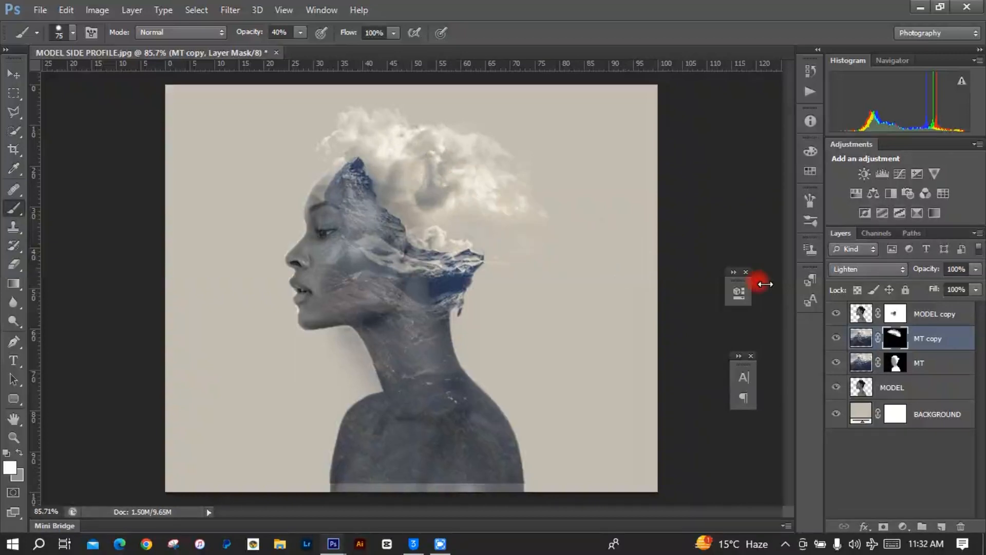
# Add a Solid Color fill layer above the MODEL copy layer in a terracotta tone, RGB 187, 134, 110.
pyautogui.click(927, 316)
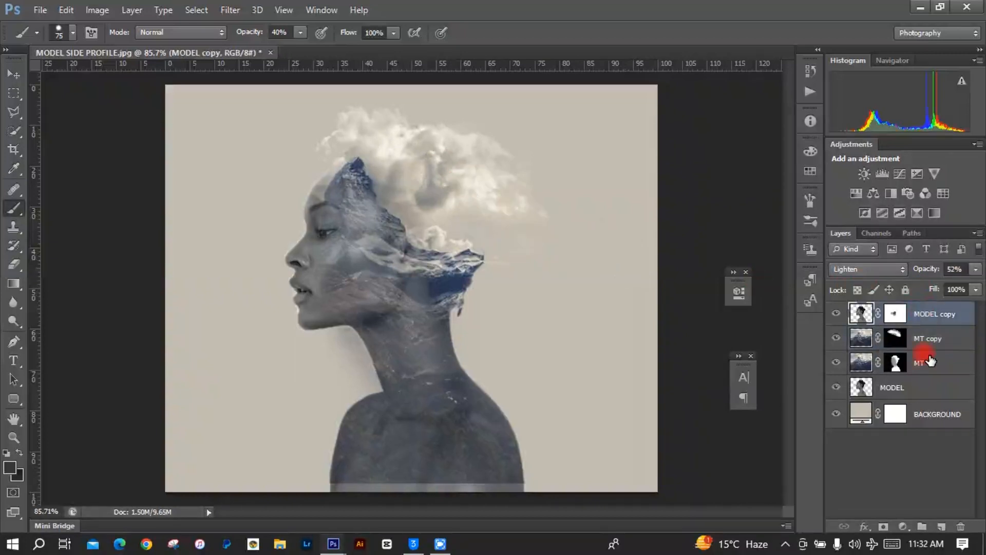
pyautogui.click(905, 526)
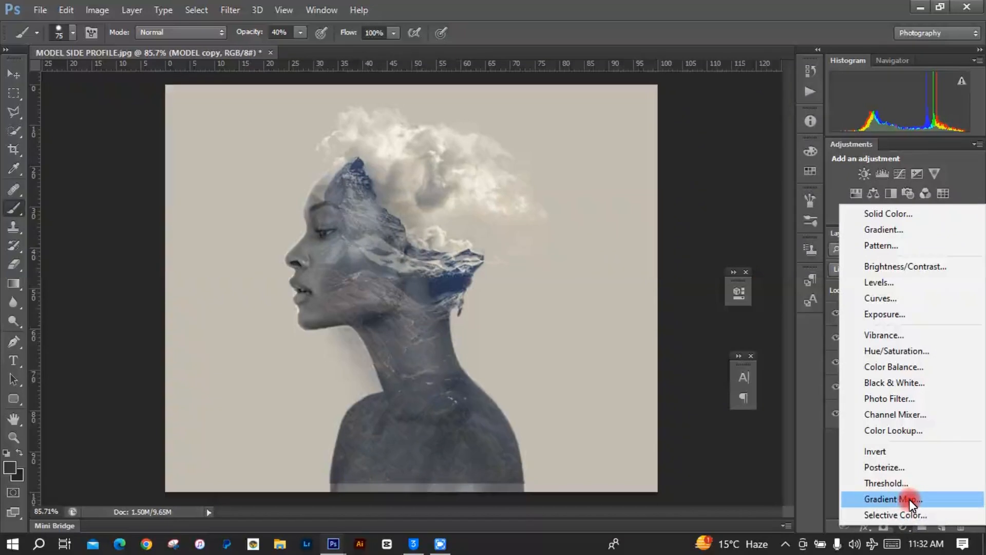
pyautogui.click(897, 212)
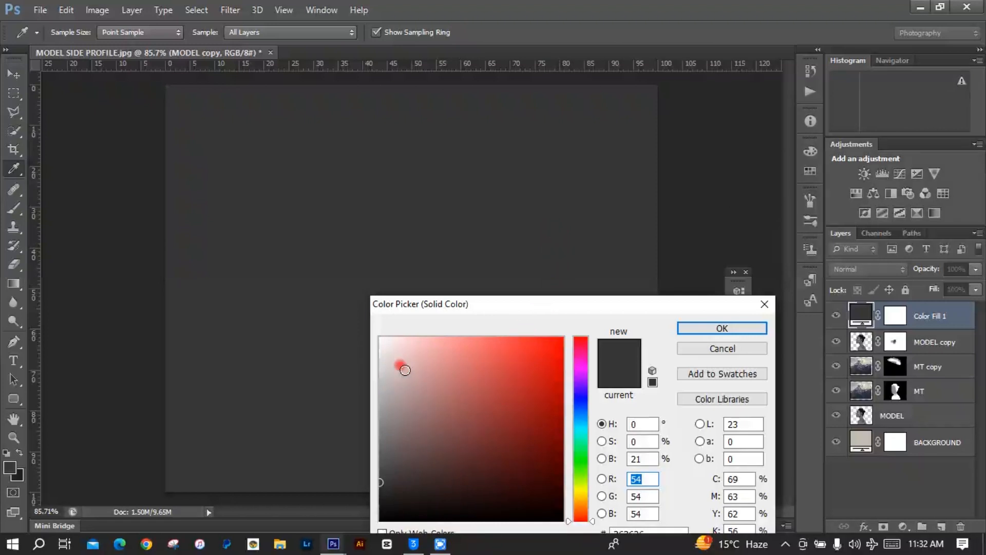
pyautogui.click(405, 370)
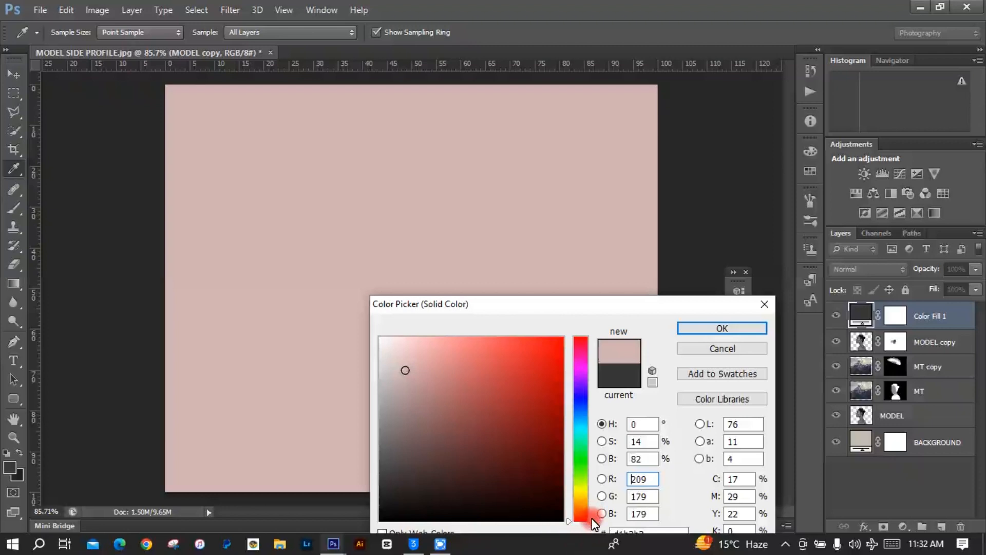
pyautogui.moveTo(593, 521); pyautogui.dragTo(593, 513)
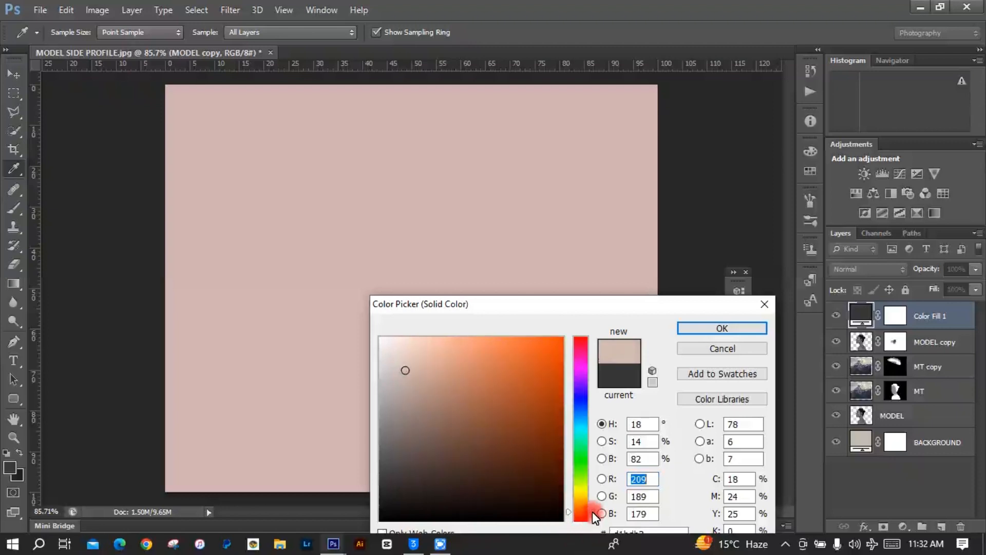
pyautogui.click(432, 377)
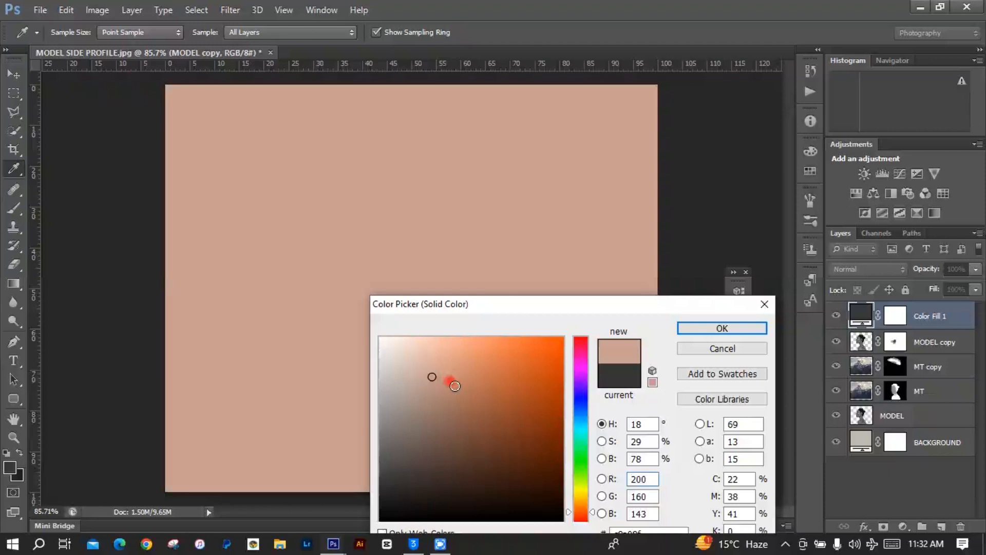
pyautogui.click(455, 386)
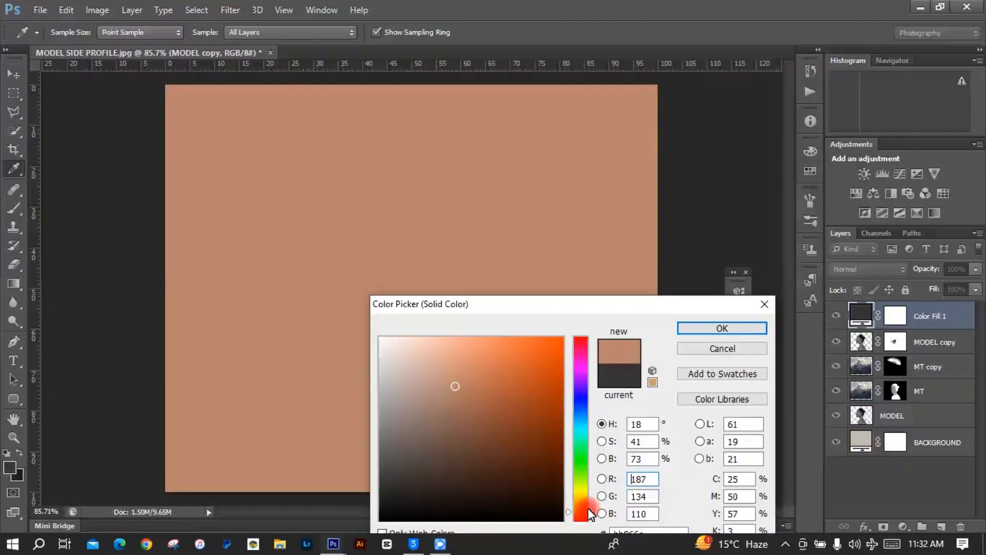
pyautogui.click(589, 509)
pyautogui.click(724, 330)
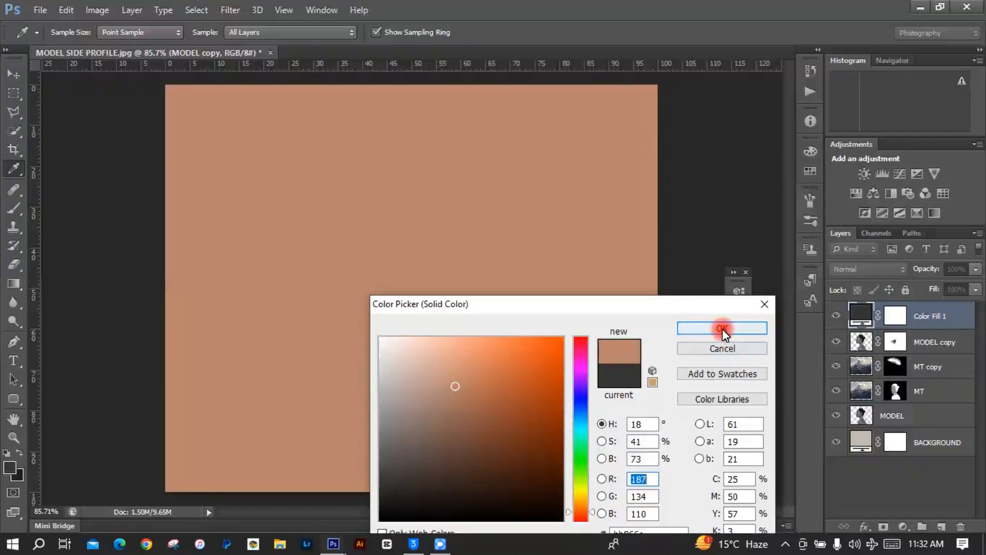
pyautogui.press('b')
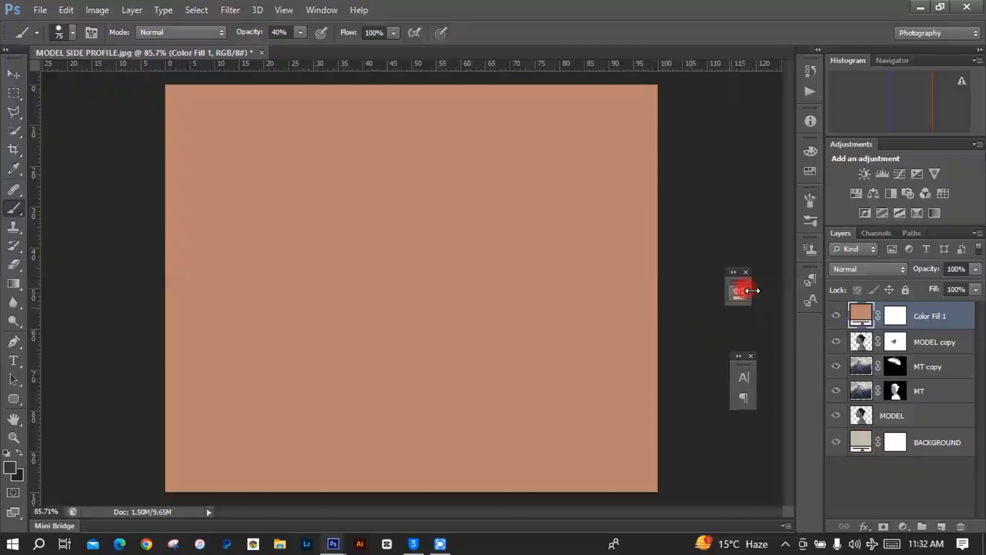
# Set the terracotta fill layer to Multiply blending at 20% opacity.
pyautogui.click(868, 268)
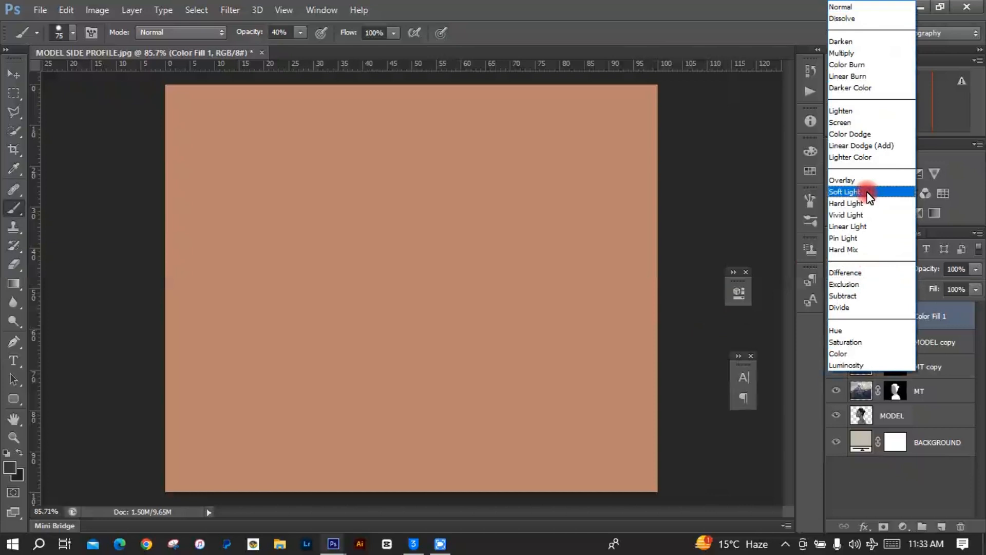
pyautogui.click(842, 53)
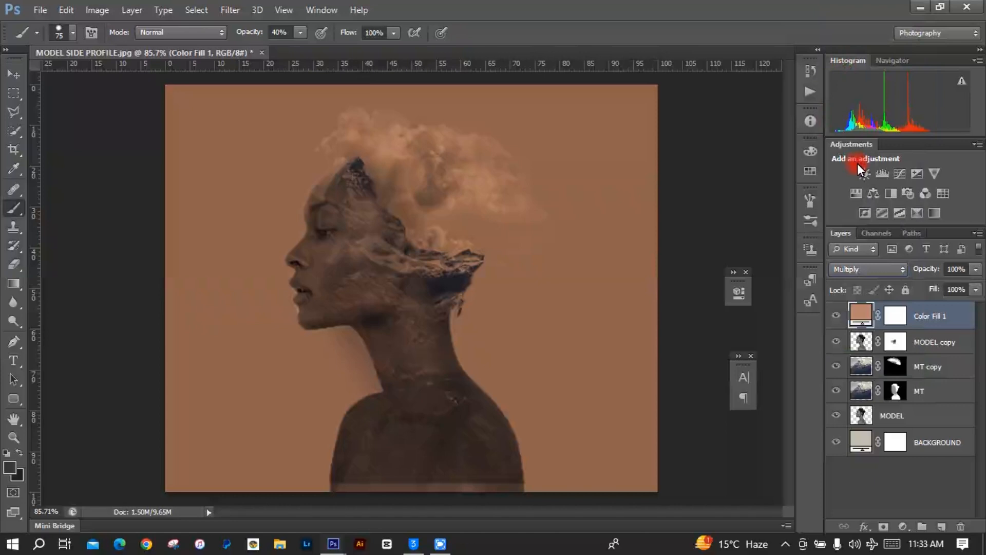
pyautogui.click(975, 269)
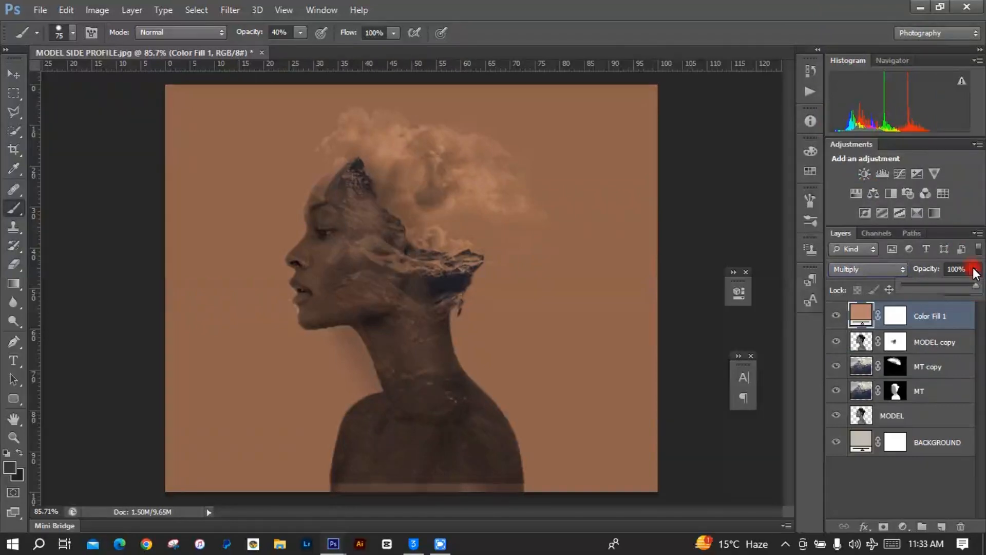
pyautogui.click(916, 284)
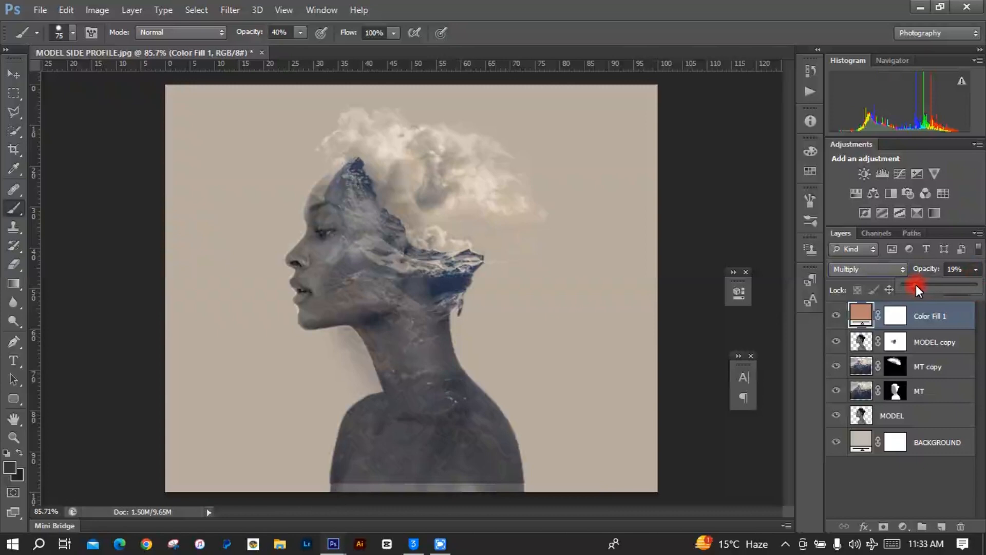
pyautogui.click(917, 285)
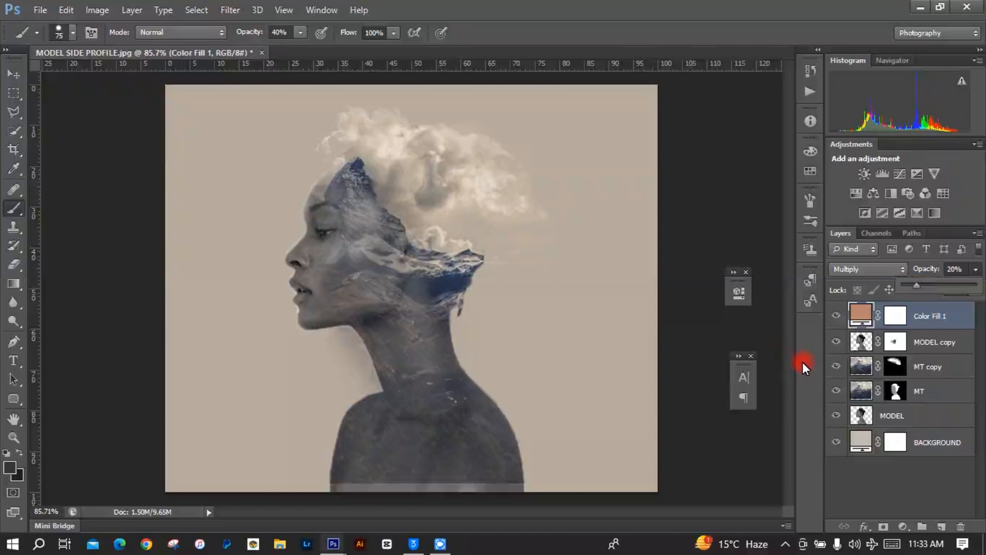
# Stamp all visible layers into a new layer above the terracotta fill and desaturate it.
pyautogui.hotkey('ctrl', 'alt', 'shift', 'e')
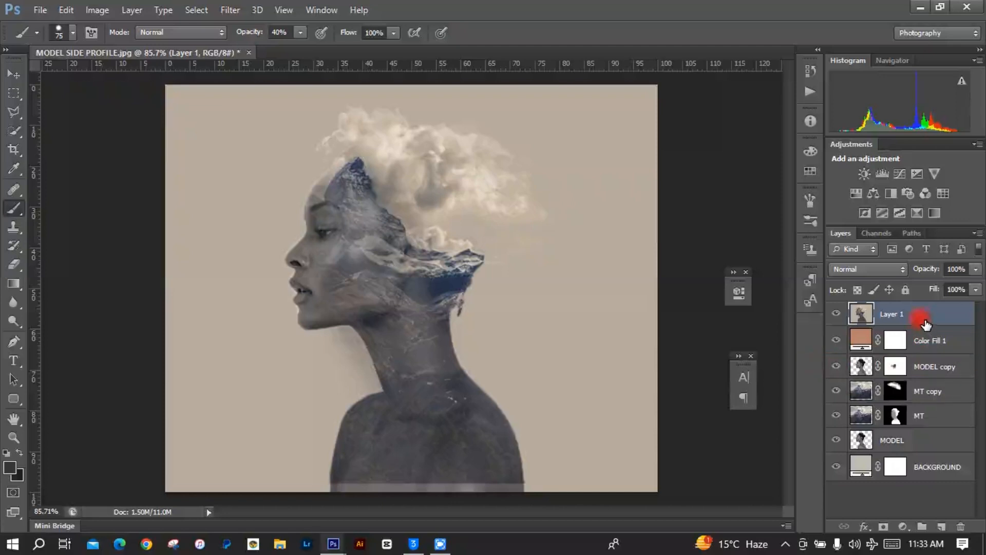
pyautogui.click(110, 8)
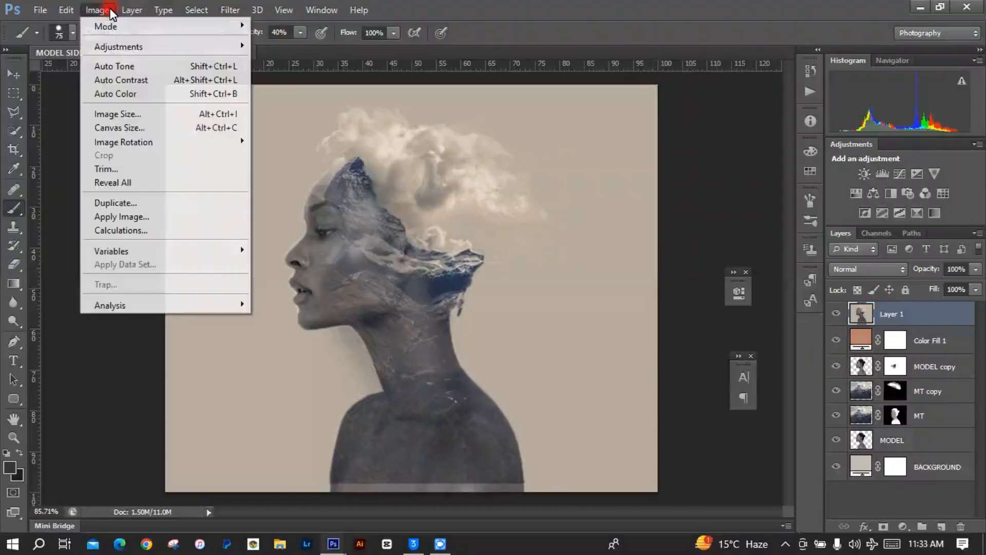
pyautogui.moveTo(122, 49)
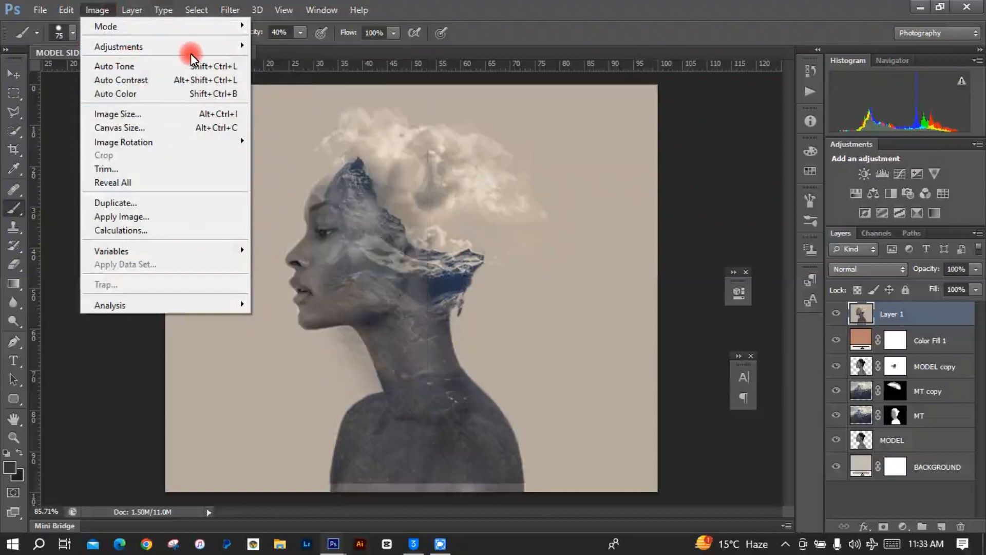
pyautogui.moveTo(200, 48)
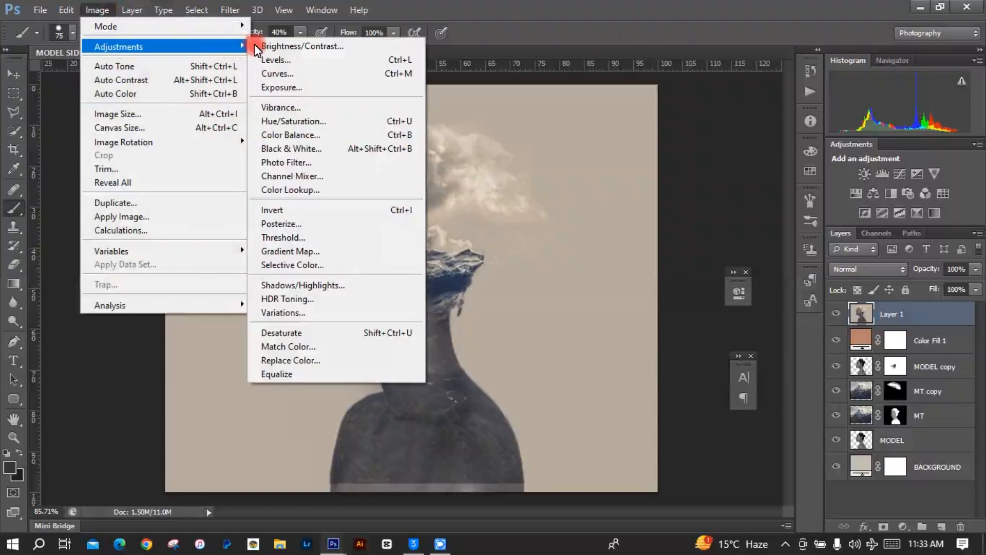
pyautogui.click(315, 333)
# Set the desaturated merged layer to Soft Light blending at 31% opacity.
pyautogui.click(861, 270)
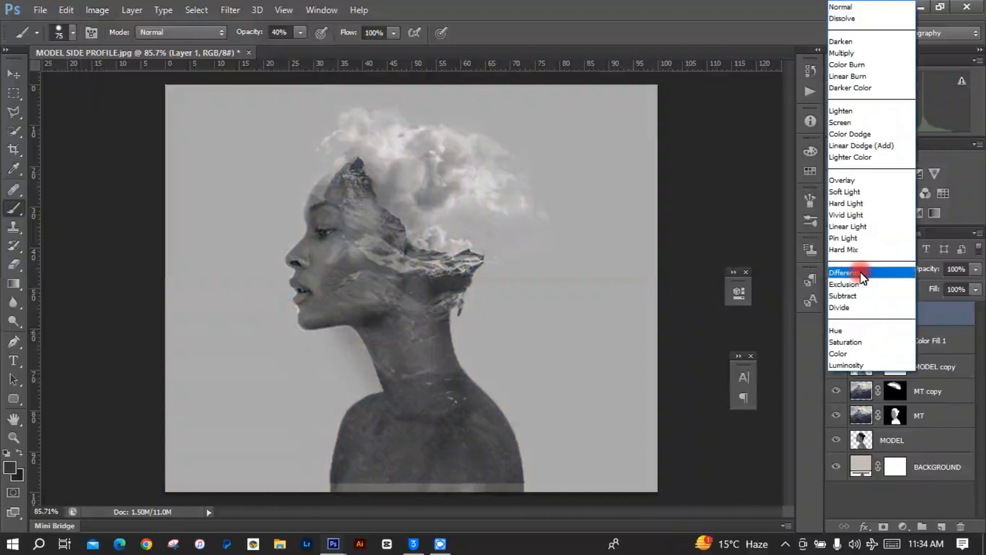
pyautogui.click(867, 193)
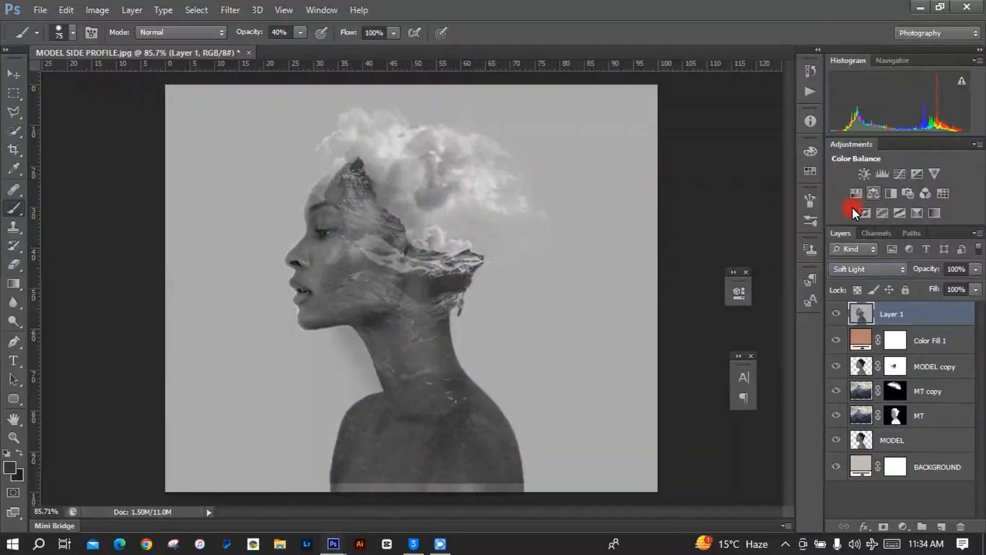
pyautogui.click(976, 268)
pyautogui.moveTo(976, 284); pyautogui.dragTo(924, 285)
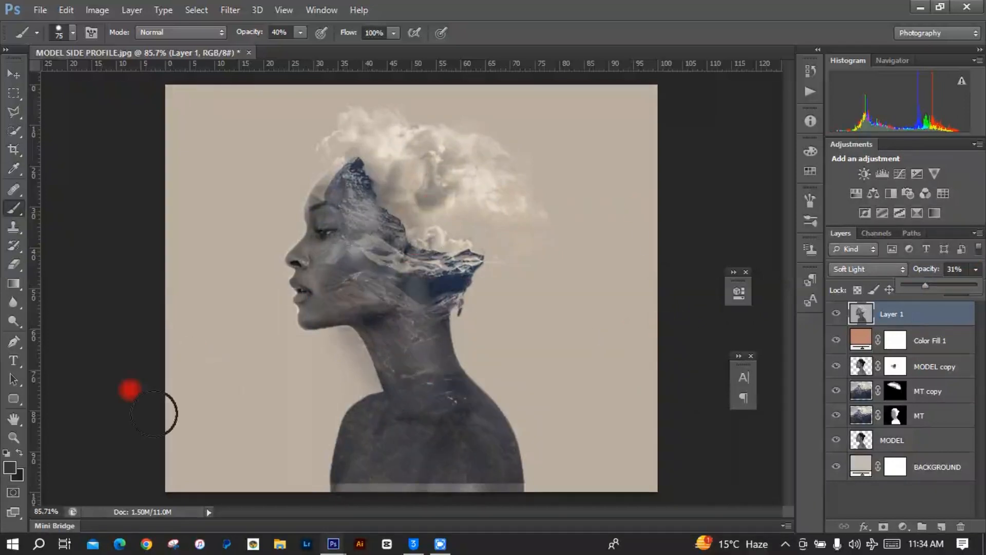
pyautogui.click(13, 437)
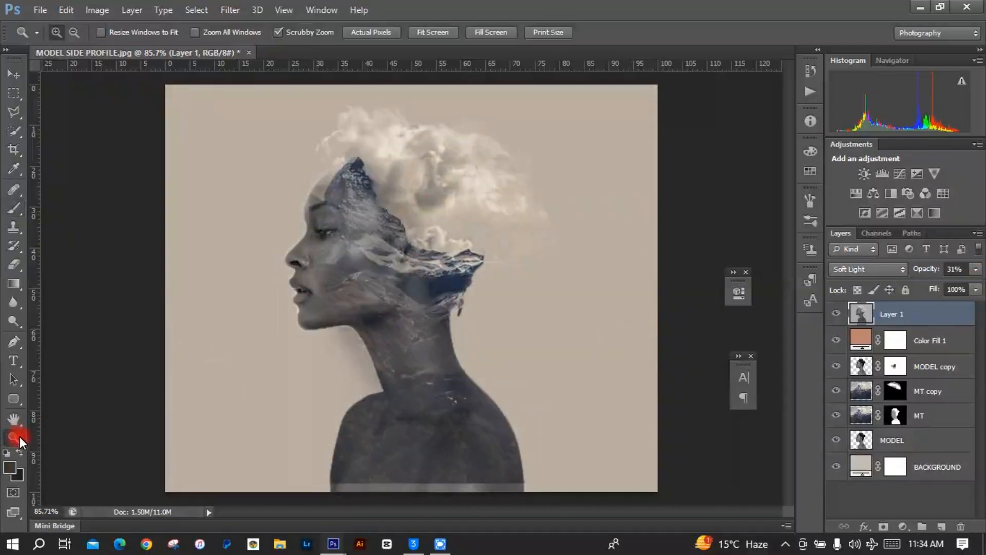
pyautogui.click(303, 303)
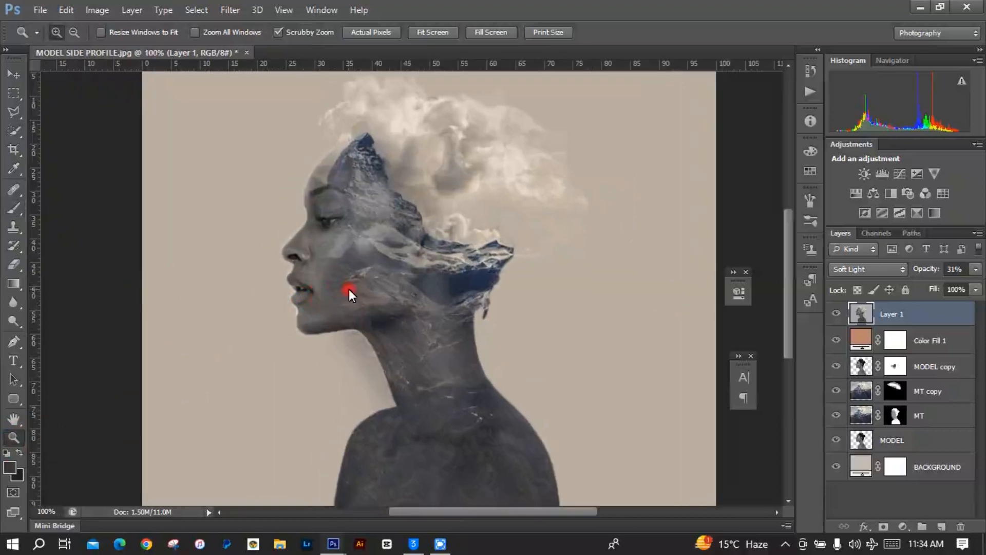
pyautogui.rightClick(349, 291)
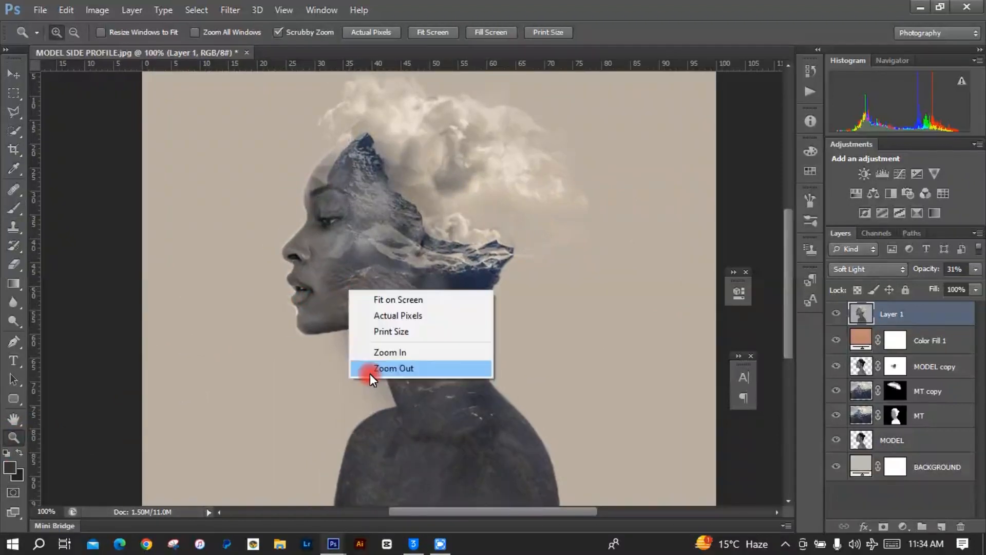
pyautogui.click(384, 301)
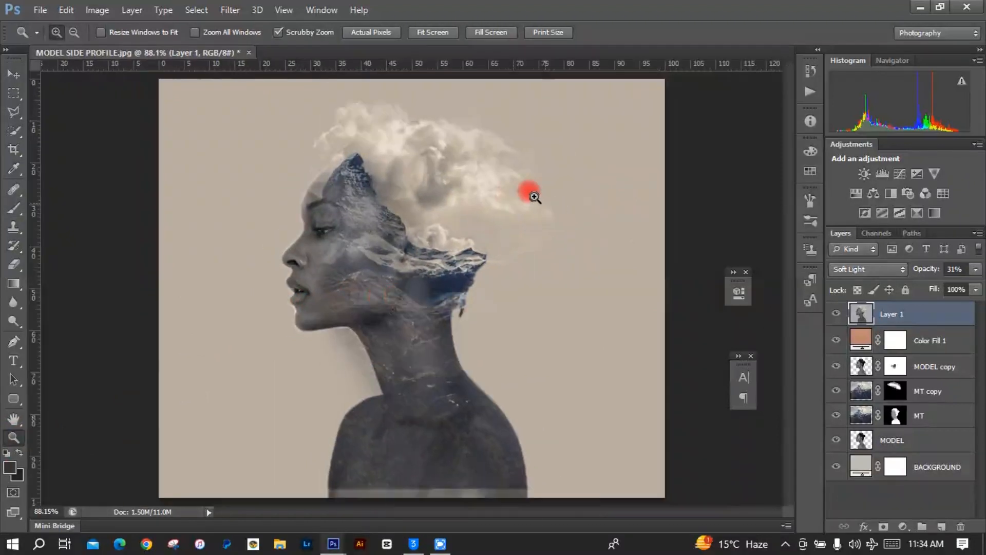